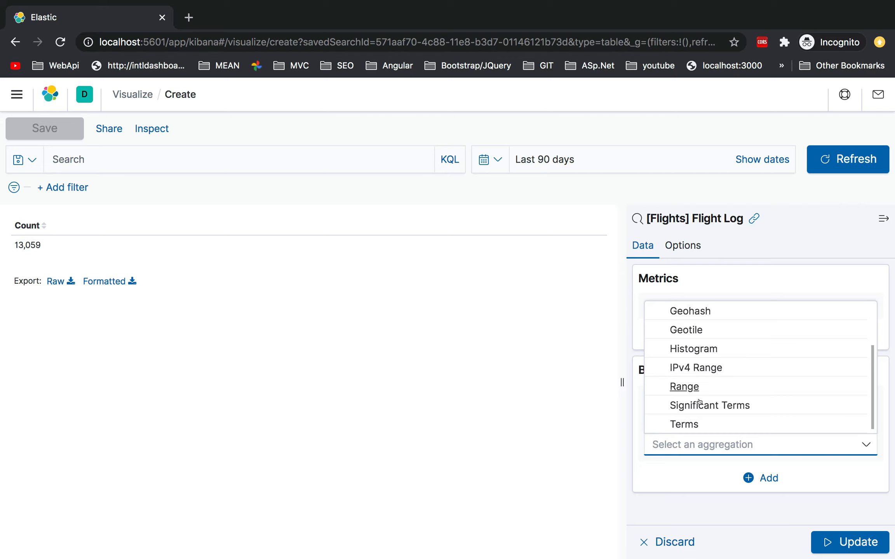
# Step: Split the table rows with a Terms aggregation on the OriginCityName field
pyautogui.click(681, 423)
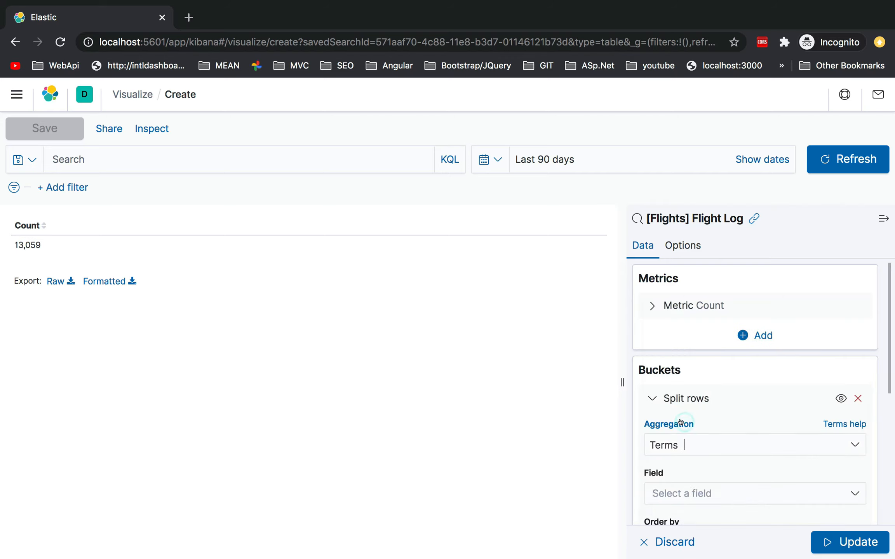
pyautogui.scroll(-4, 680, 422)
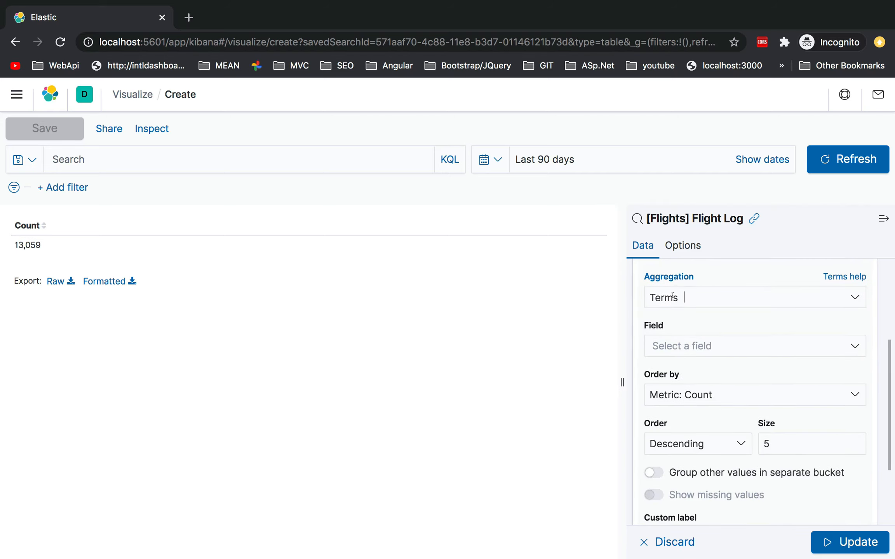
pyautogui.click(688, 350)
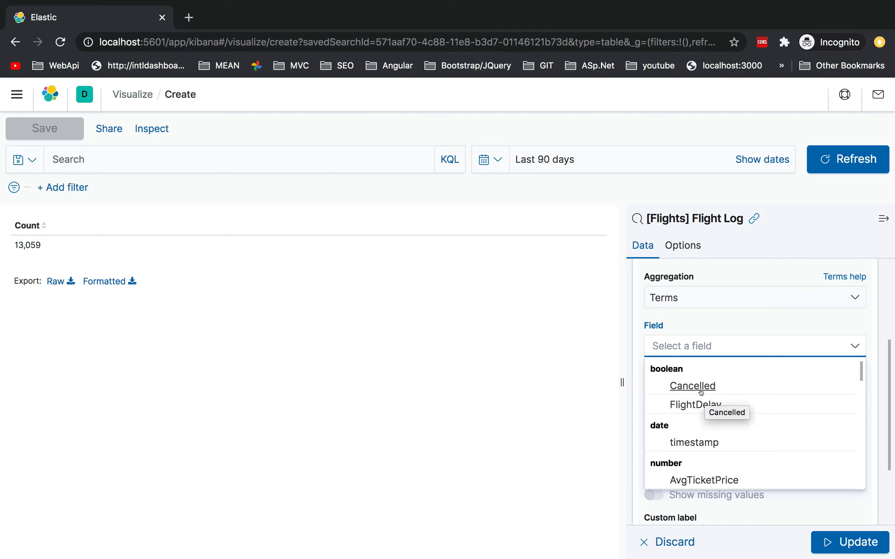
pyautogui.write('ori')
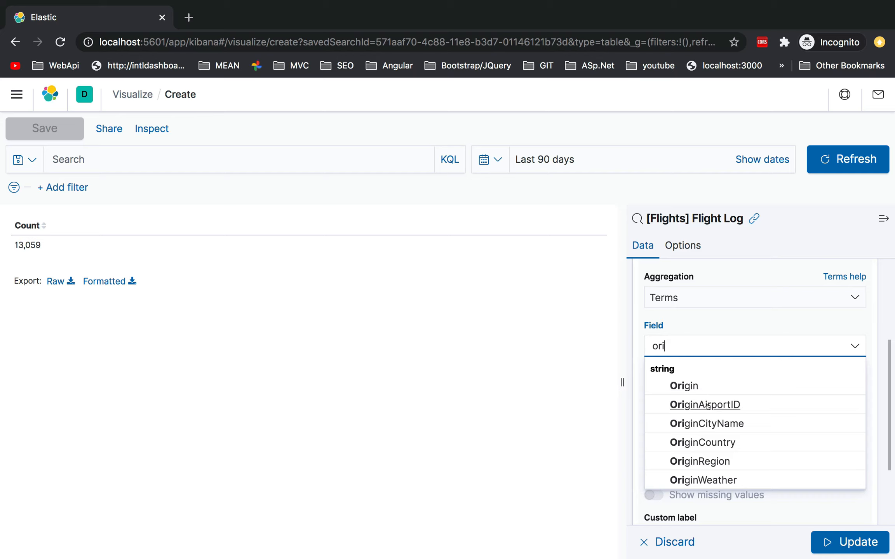
pyautogui.click(714, 424)
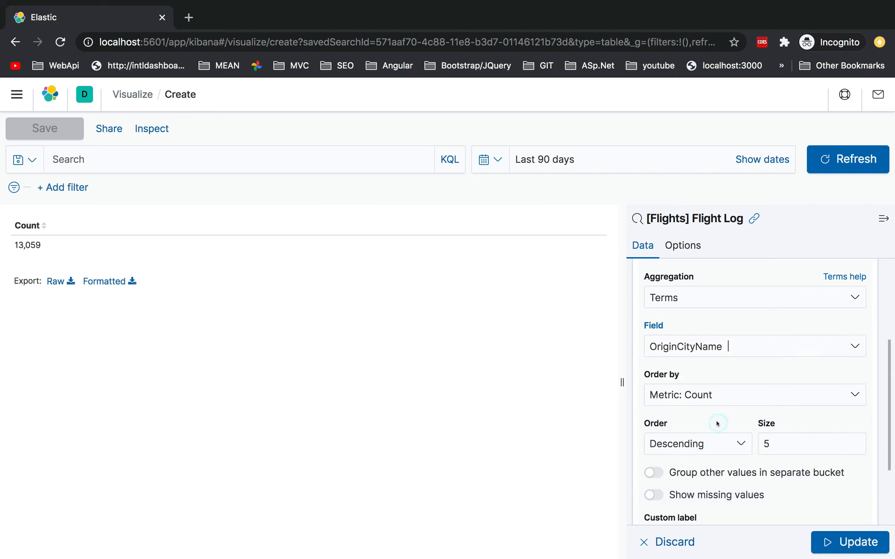
# Step: Set the row bucket's size to 10 and apply the change to the table
pyautogui.scroll(-2, 759, 403)
pyautogui.click(772, 403)
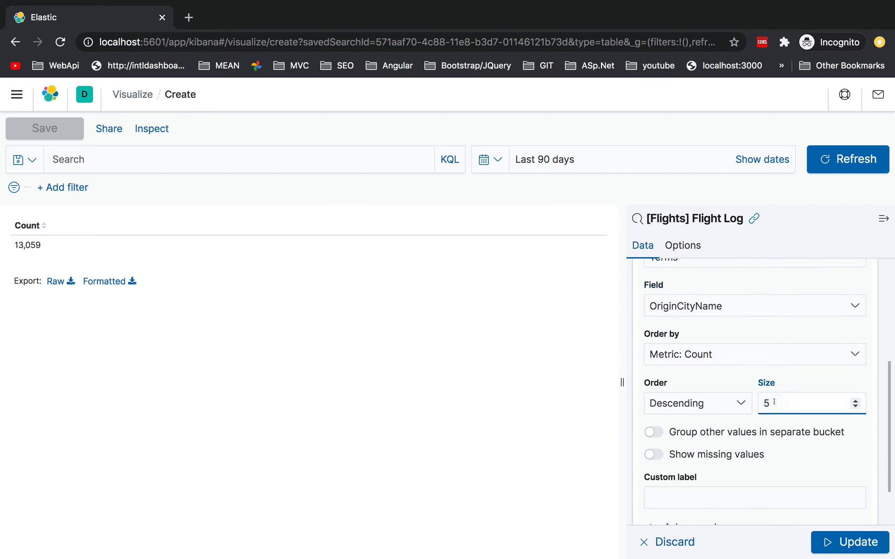
pyautogui.press('BackSpace')
pyautogui.write('10')
pyautogui.click(828, 542)
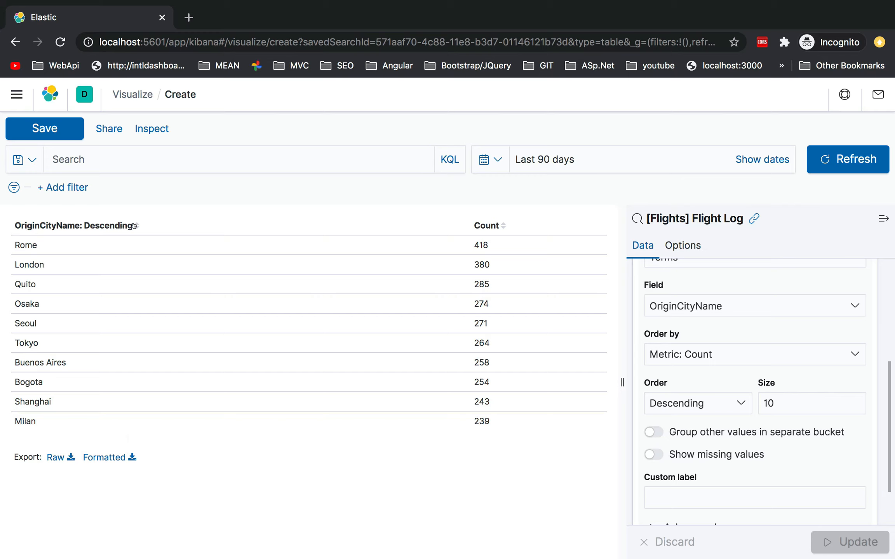
# Step: Examine the city name and flight count in the table's Rome row
pyautogui.doubleClick(472, 244)
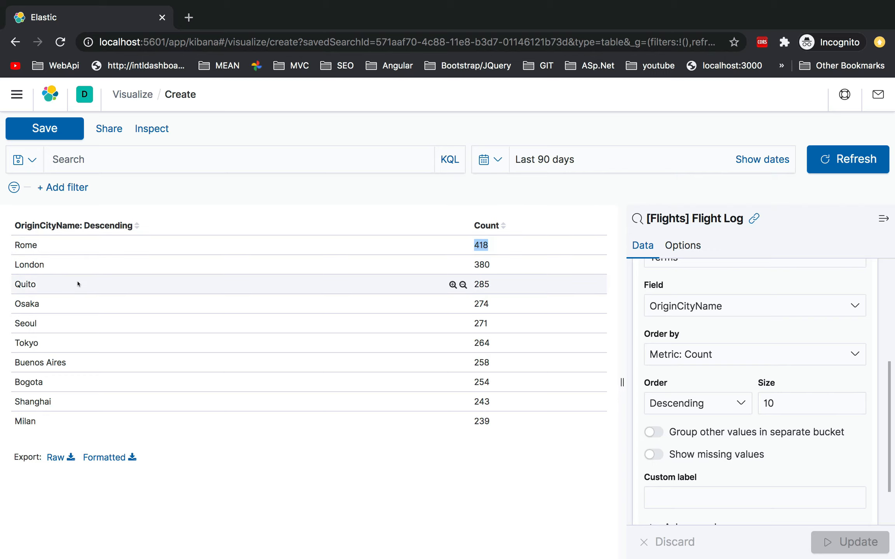
pyautogui.doubleClick(22, 245)
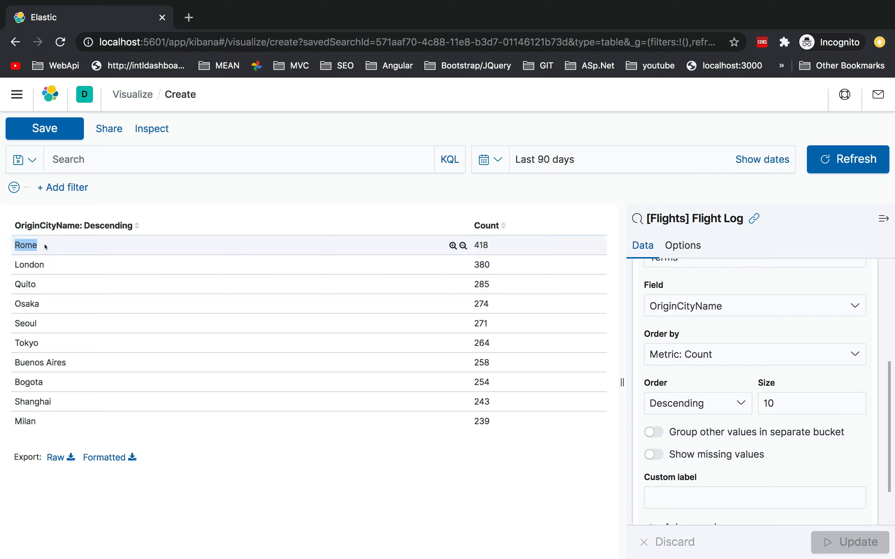
pyautogui.doubleClick(492, 245)
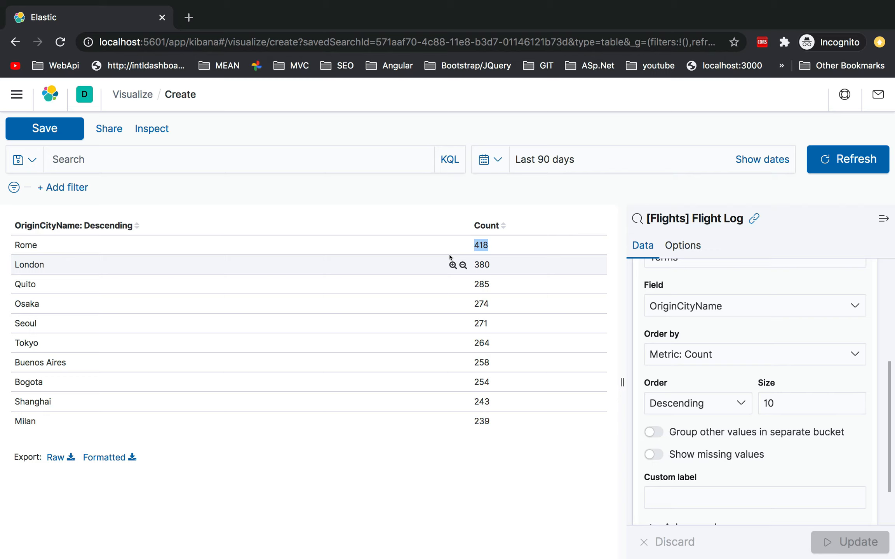
pyautogui.doubleClick(23, 244)
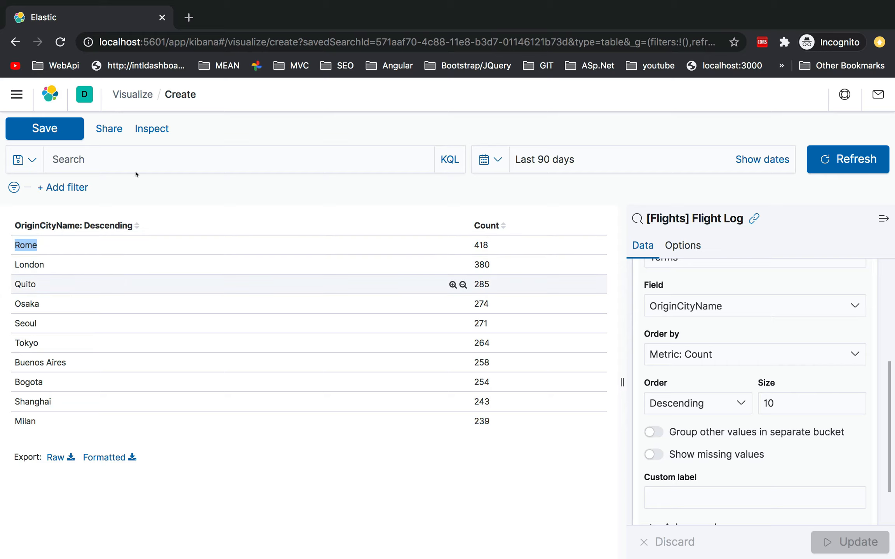
# Step: Open localhost:5601 in a new browser tab and go to Kibana's Discover page
pyautogui.click(186, 18)
pyautogui.write('local')
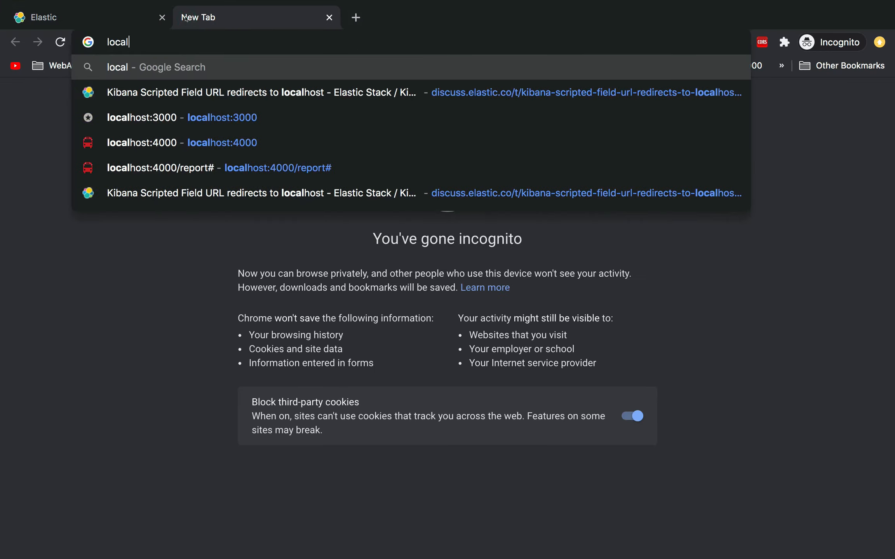
pyautogui.write('hos')
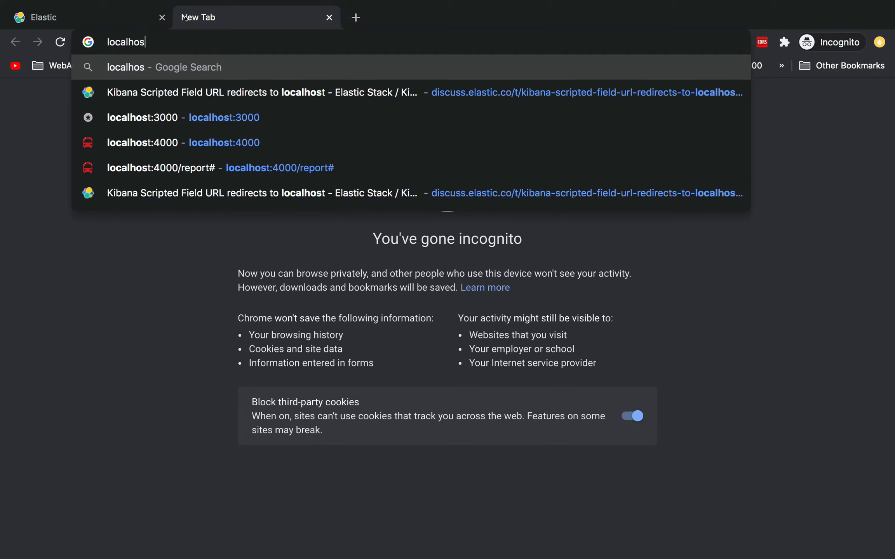
pyautogui.write('t:5601')
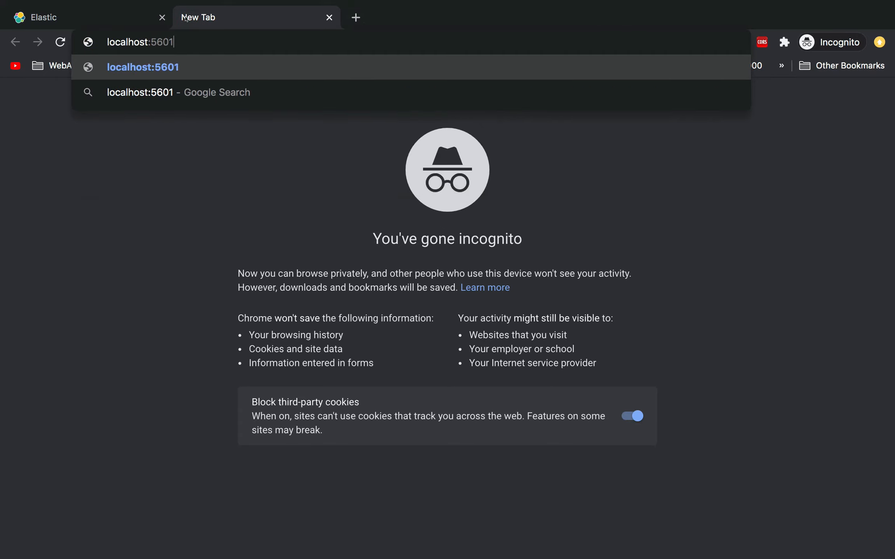
pyautogui.press('Return')
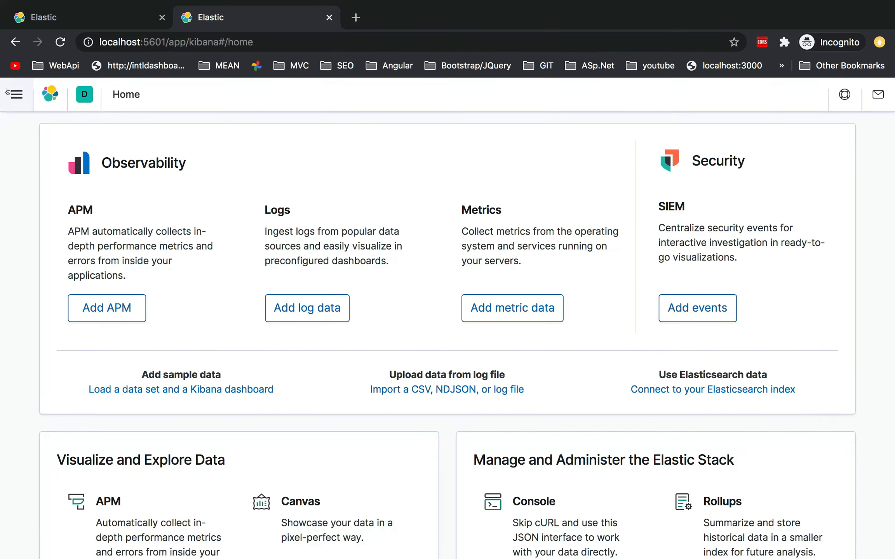
pyautogui.click(17, 94)
pyautogui.click(31, 283)
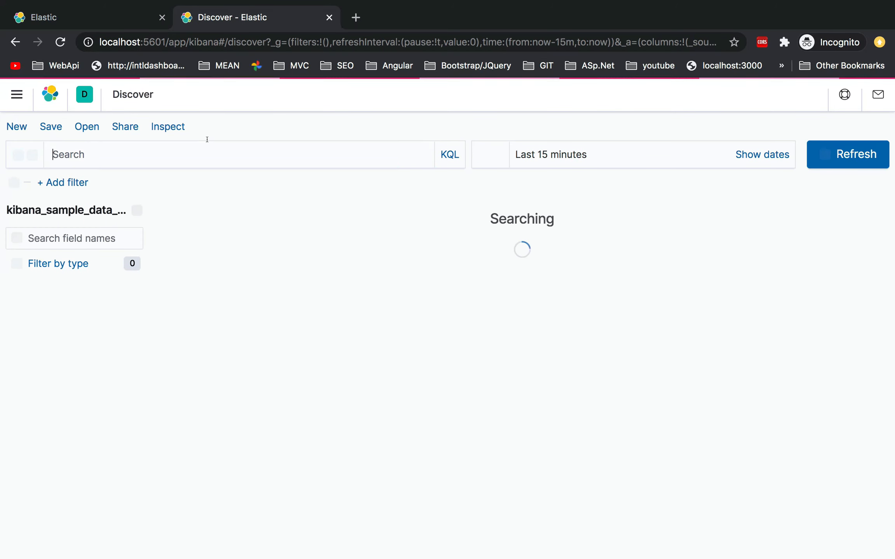
# Step: Set Discover's time range to the last 90 days and its index pattern to kibana_sample_data_flights
pyautogui.click(498, 155)
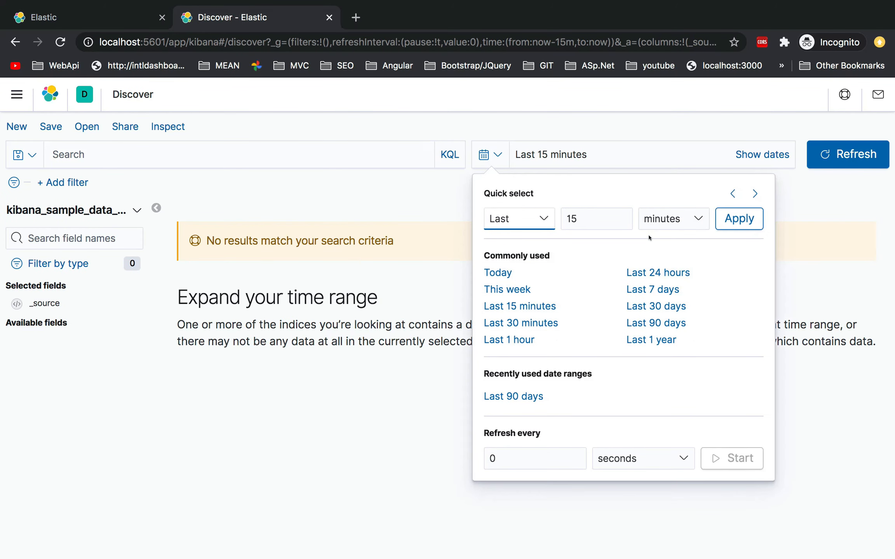
pyautogui.click(643, 318)
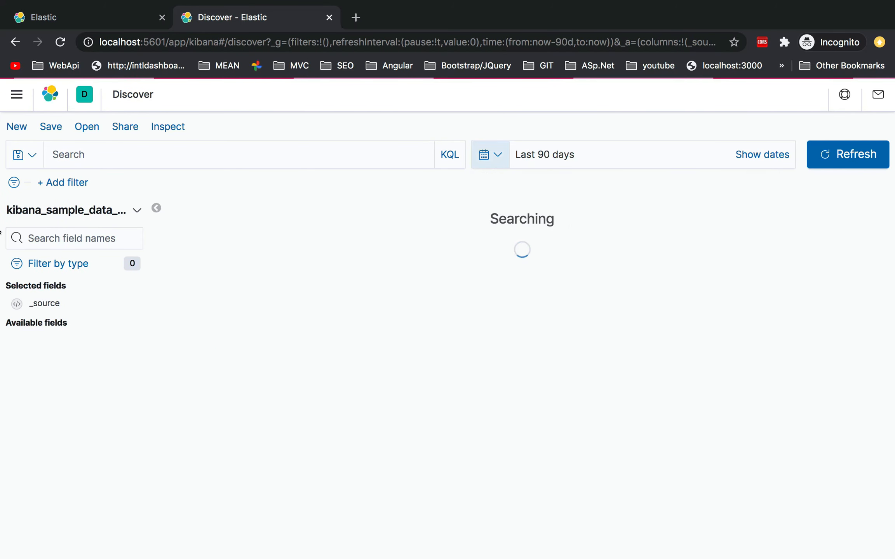
pyautogui.click(131, 208)
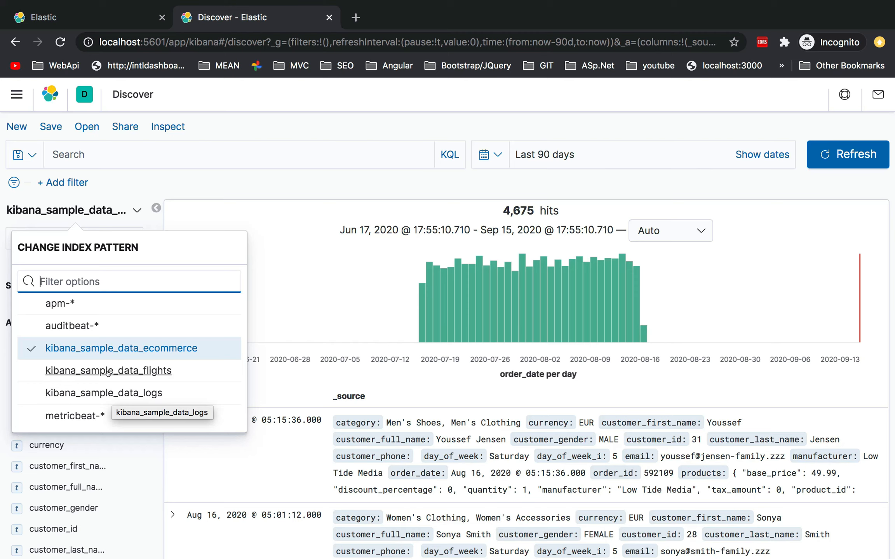
pyautogui.click(109, 377)
# Step: Filter the flight documents with the KQL query OriginCityName : "Rome"
pyautogui.click(109, 148)
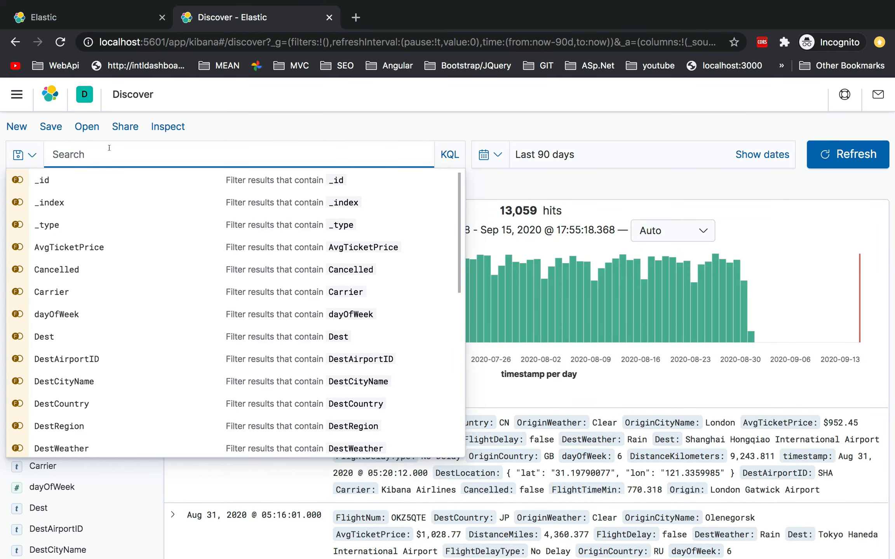
pyautogui.write('ori')
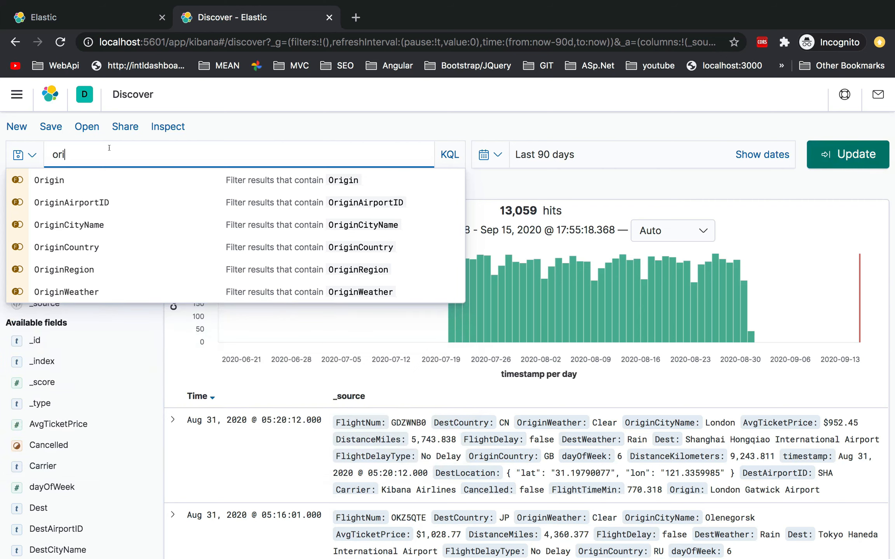
pyautogui.click(103, 225)
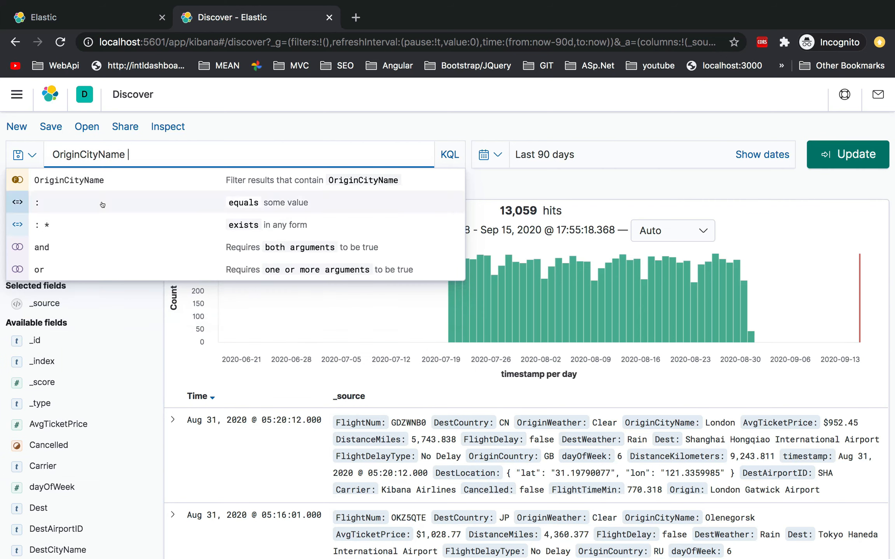
pyautogui.click(100, 202)
pyautogui.write('"')
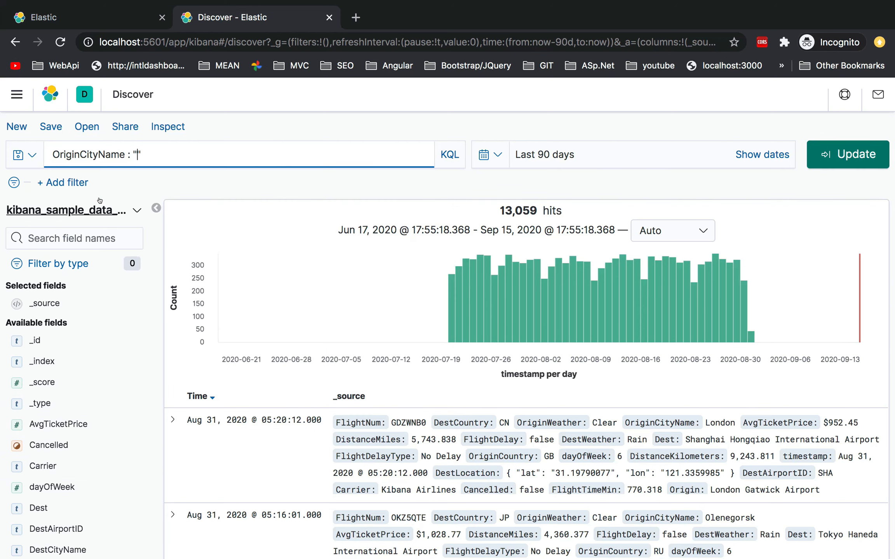
pyautogui.write('Rome')
pyautogui.press('Return')
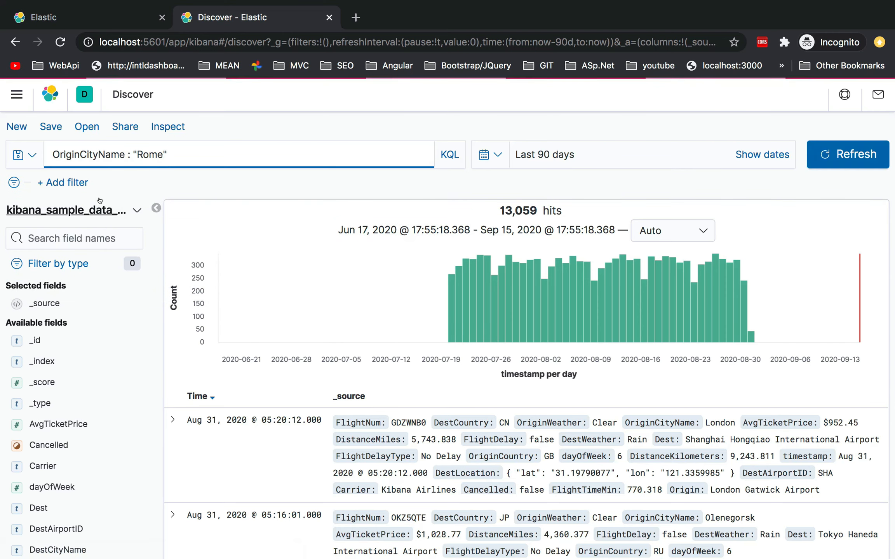
# Step: Expand the first flight document from Rome and examine its origin, destination and flight fields
pyautogui.scroll(-2, 313, 367)
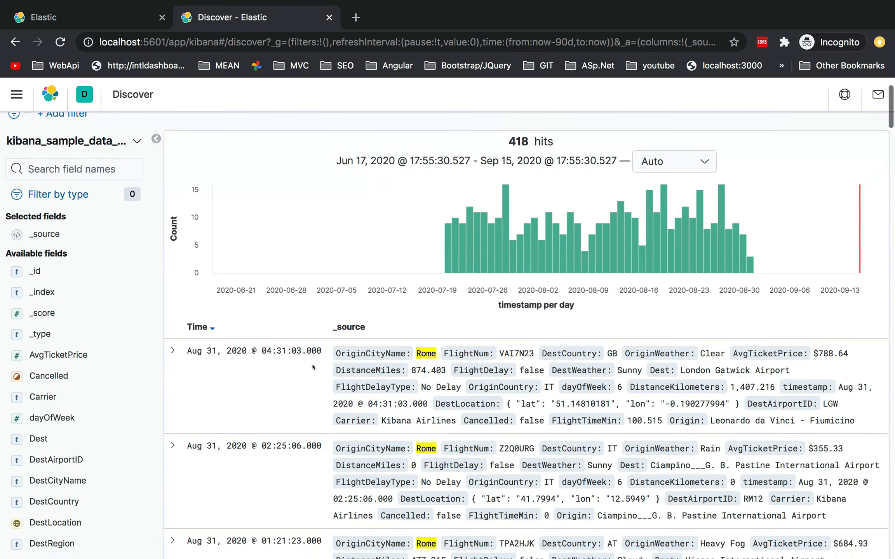
pyautogui.click(164, 350)
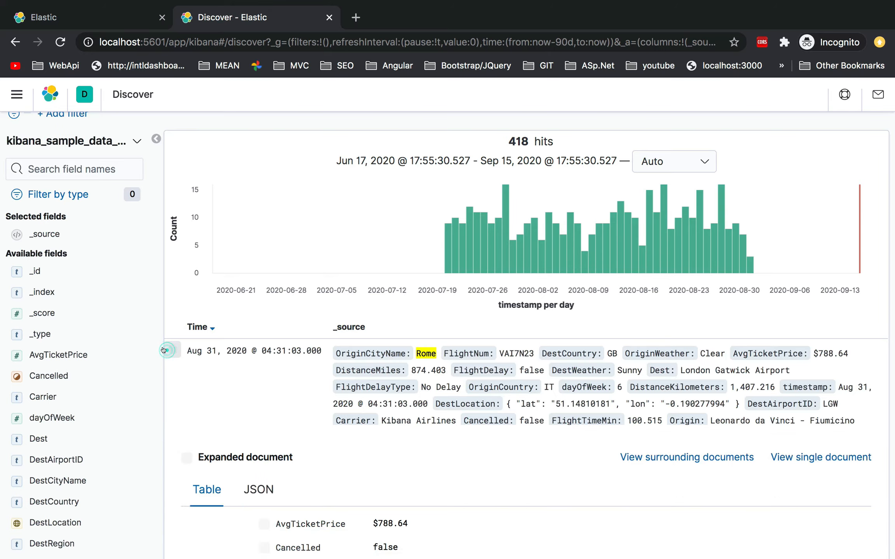
pyautogui.scroll(-5, 387, 410)
pyautogui.scroll(-5, 387, 409)
pyautogui.scroll(5, 388, 409)
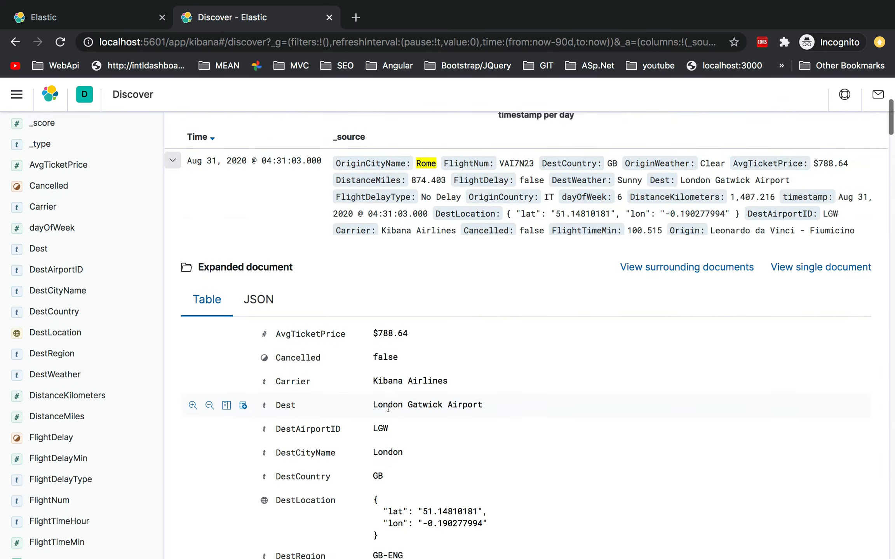
pyautogui.scroll(1, 388, 409)
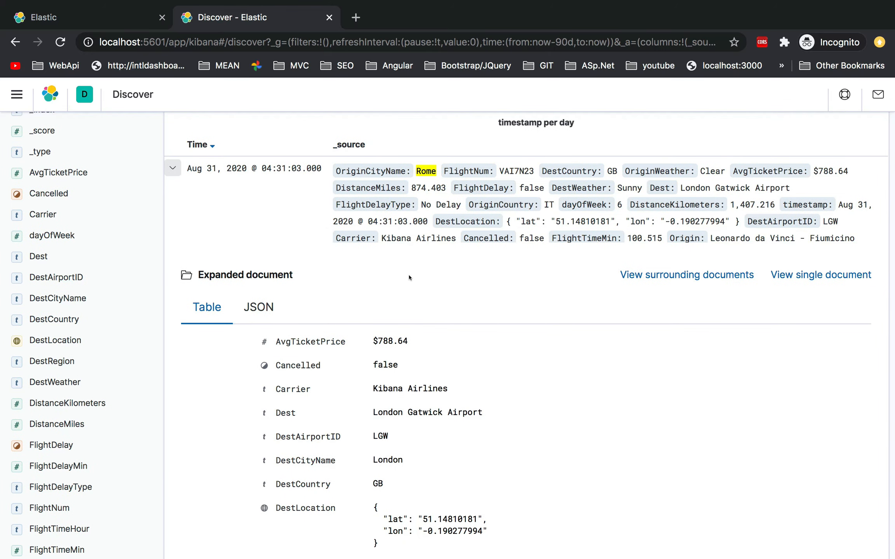
pyautogui.scroll(-5, 409, 278)
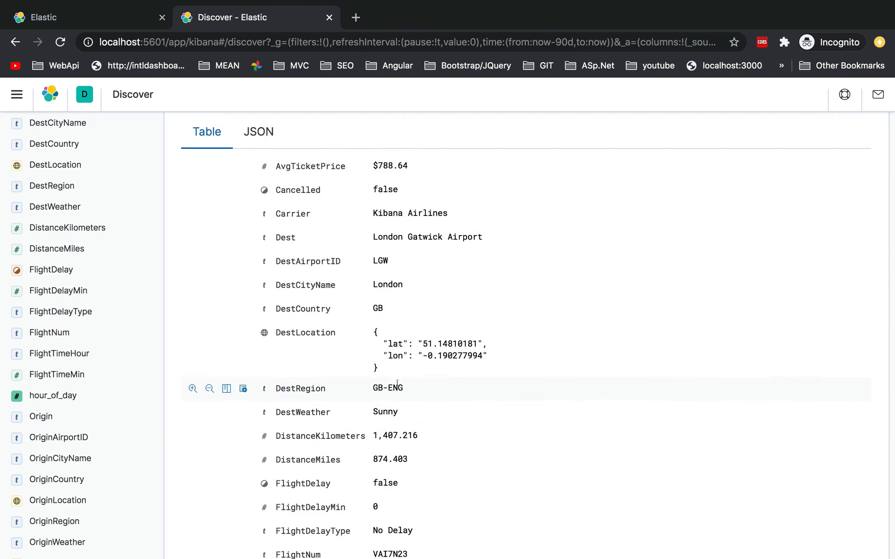
pyautogui.scroll(-1, 397, 383)
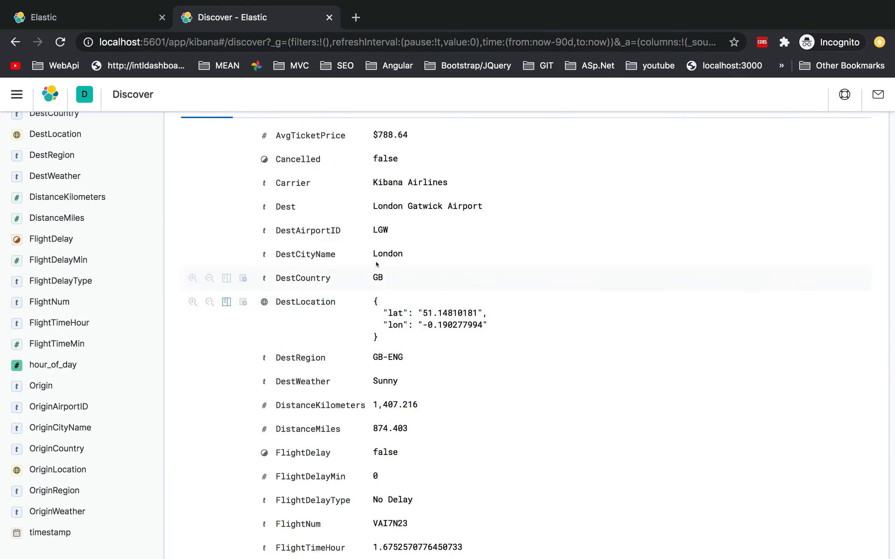
pyautogui.scroll(-1, 384, 318)
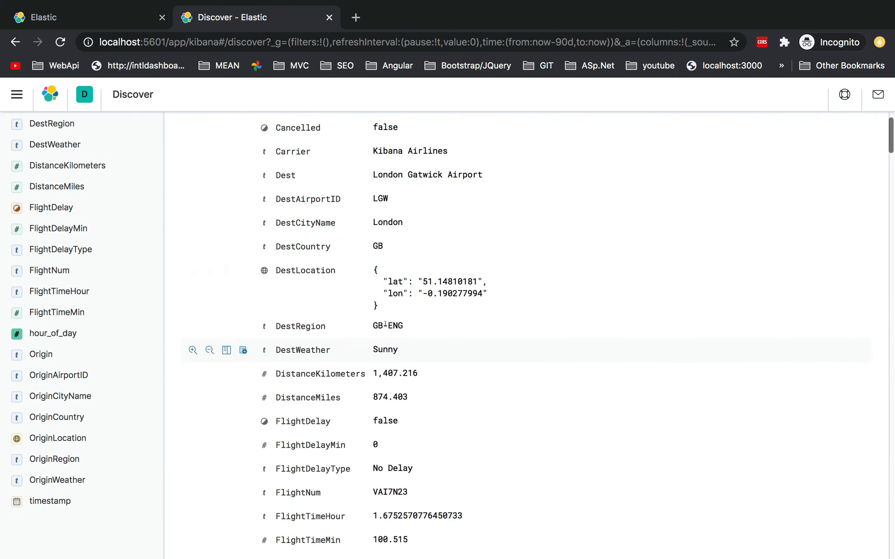
pyautogui.scroll(-5, 375, 276)
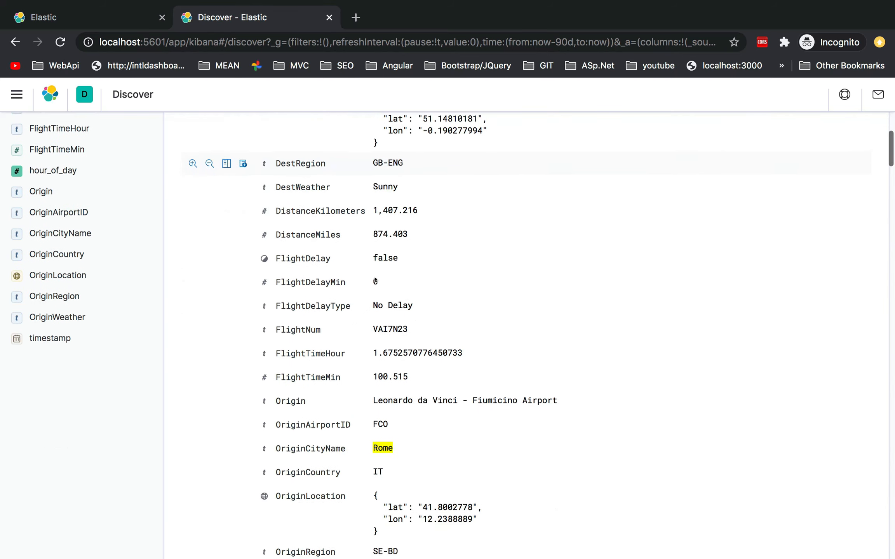
pyautogui.scroll(15, 375, 277)
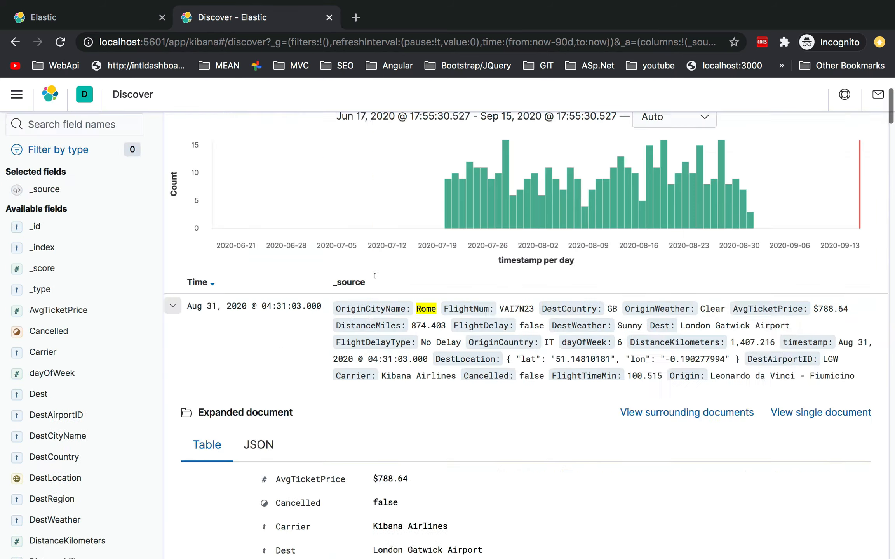
# Step: Compare the Rome count in the visualization table with the hit count of the Rome query in Discover
pyautogui.click(150, 23)
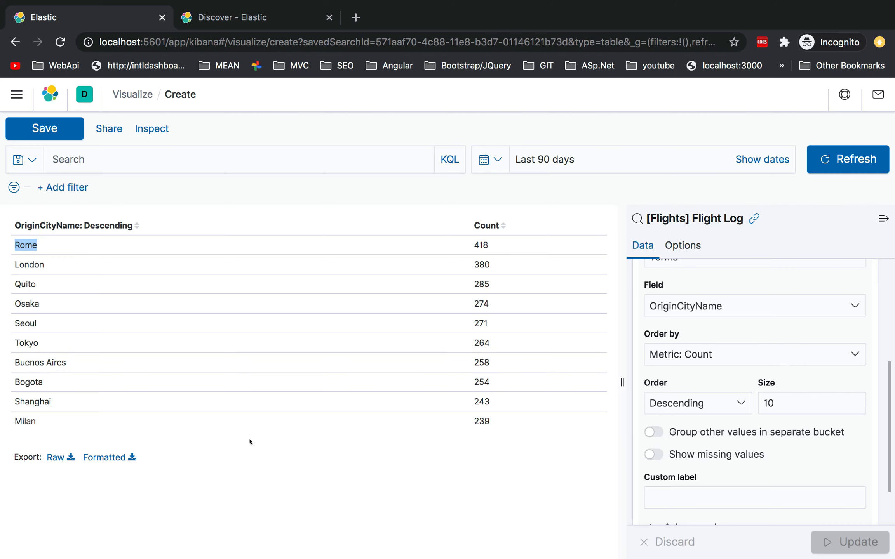
pyautogui.click(243, 16)
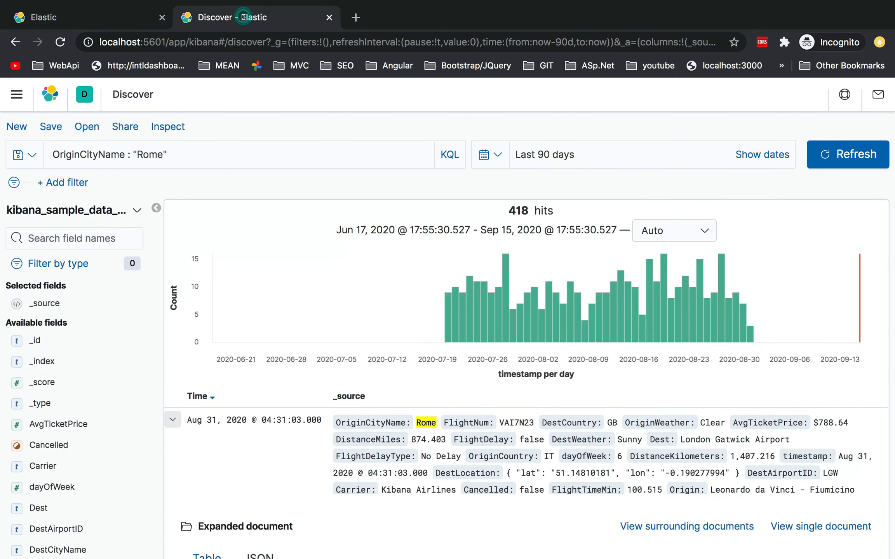
# Step: Compare the Rome entry and OriginCityName column in the visualization table with the OriginCityName query in Discover
pyautogui.tripleClick(177, 147)
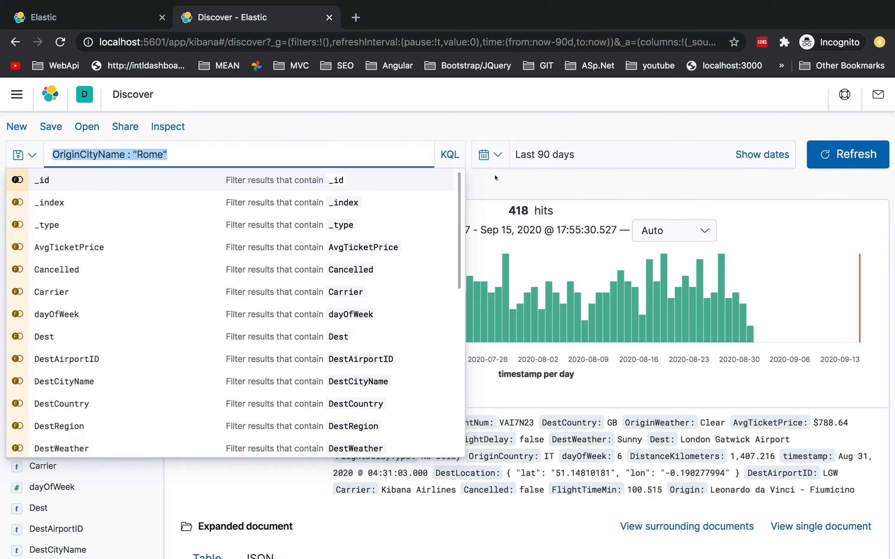
pyautogui.click(496, 179)
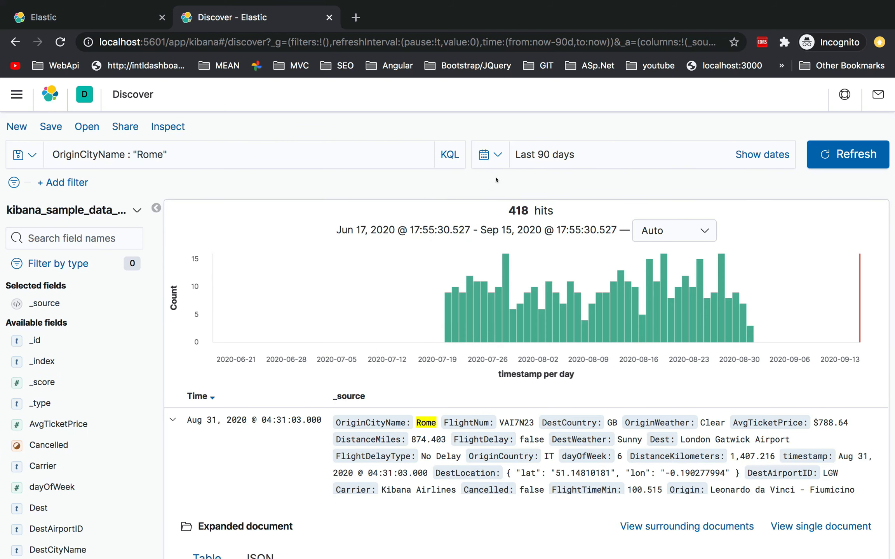
pyautogui.click(102, 22)
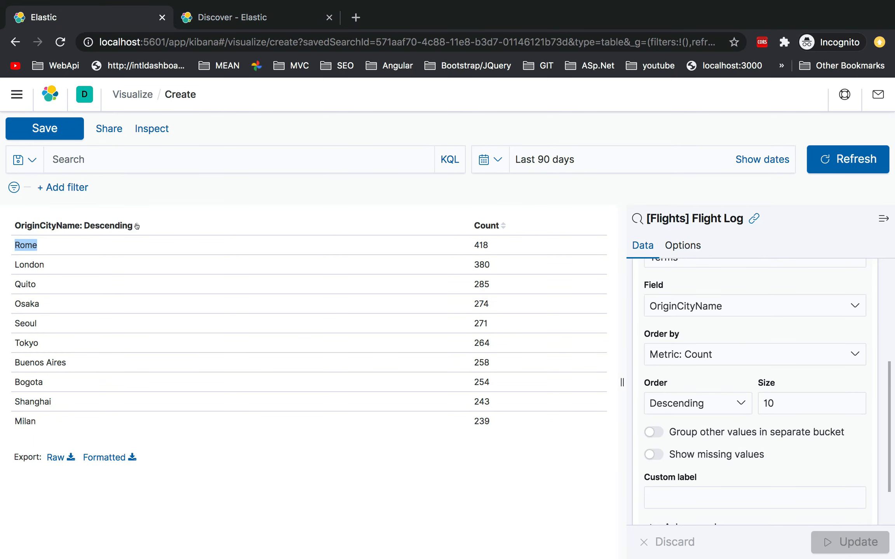
pyautogui.click(27, 245)
pyautogui.doubleClick(26, 245)
pyautogui.moveTo(7, 224); pyautogui.dragTo(83, 224)
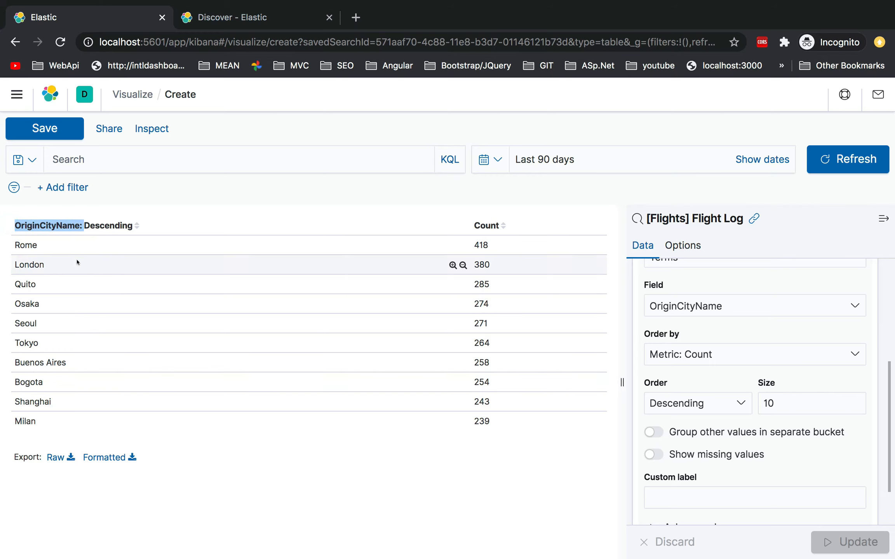
pyautogui.click(27, 243)
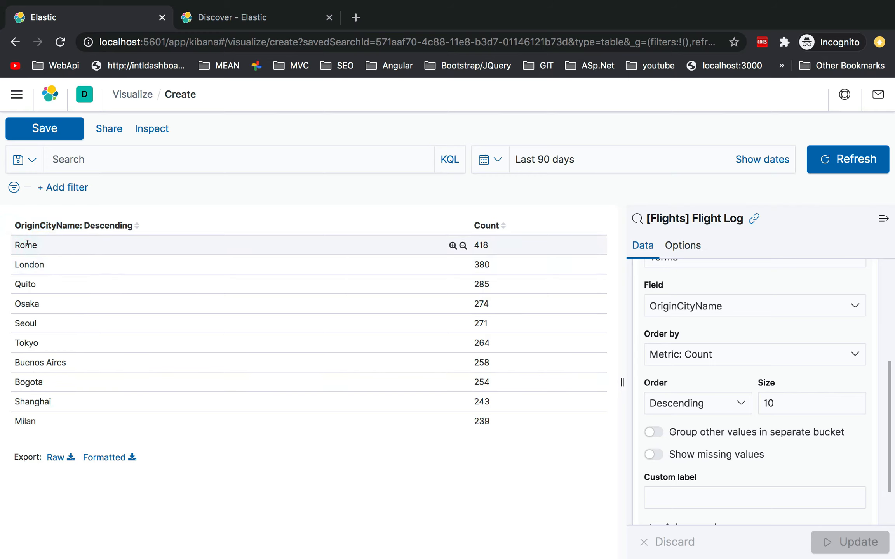
pyautogui.click(241, 17)
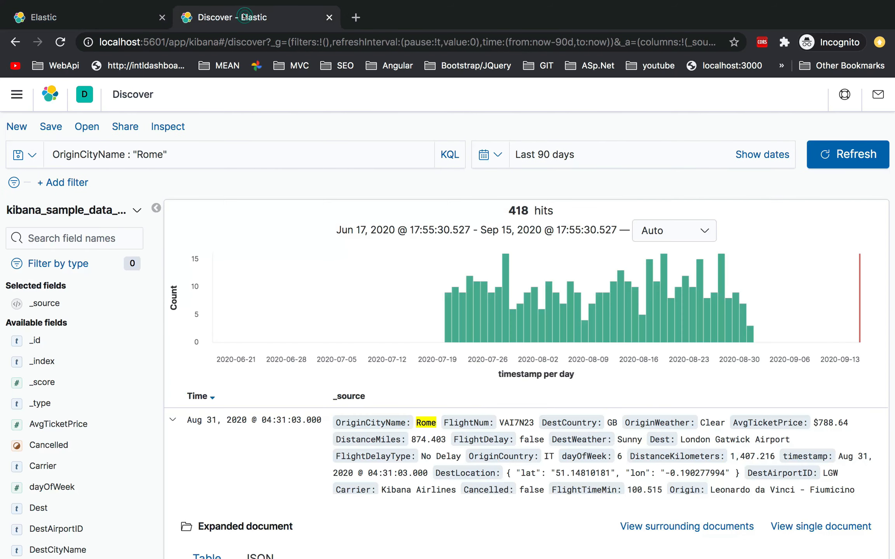
pyautogui.press('Tab')
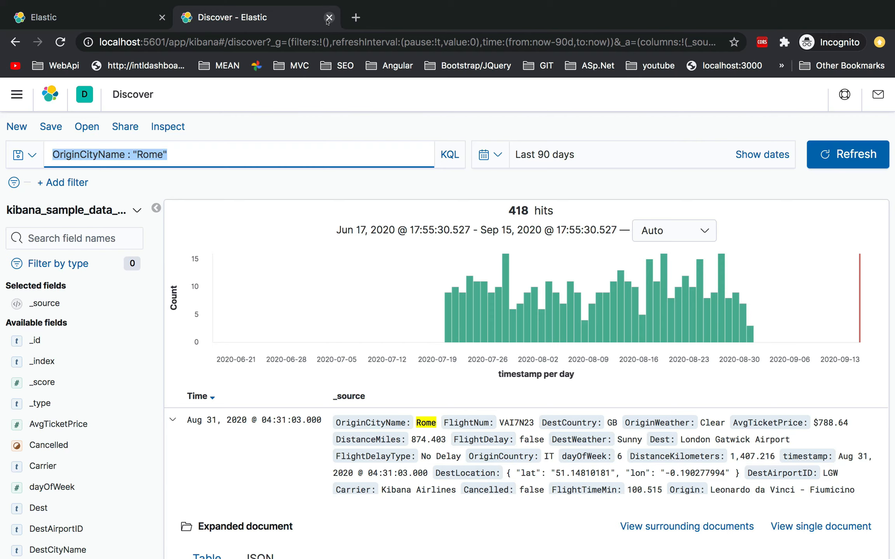
pyautogui.click(17, 94)
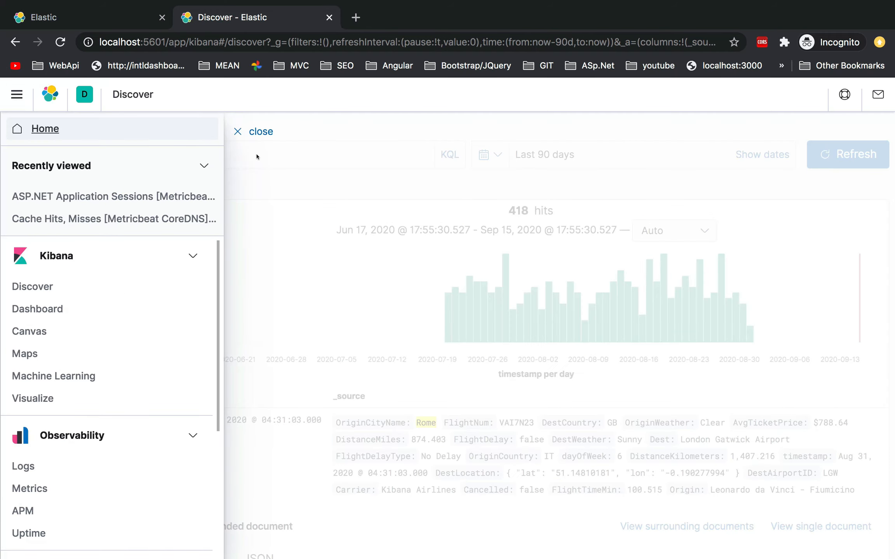
pyautogui.click(257, 132)
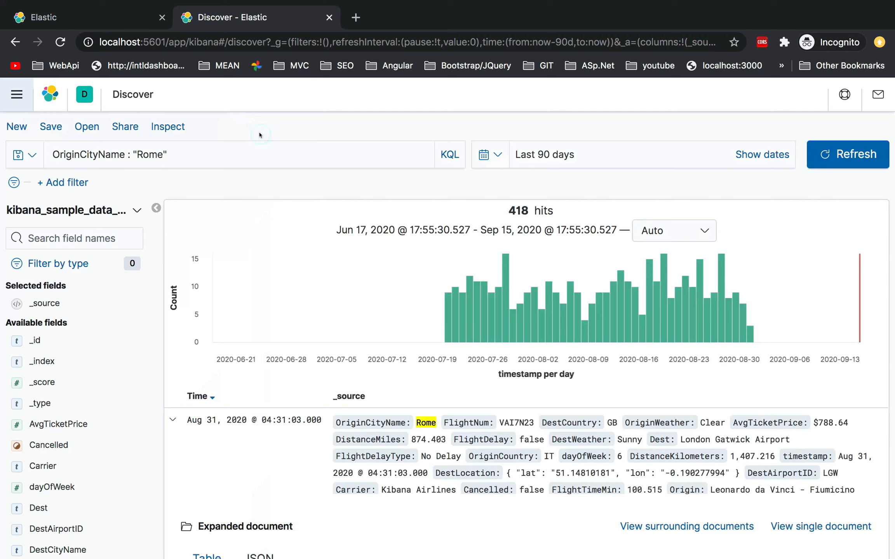
pyautogui.click(217, 40)
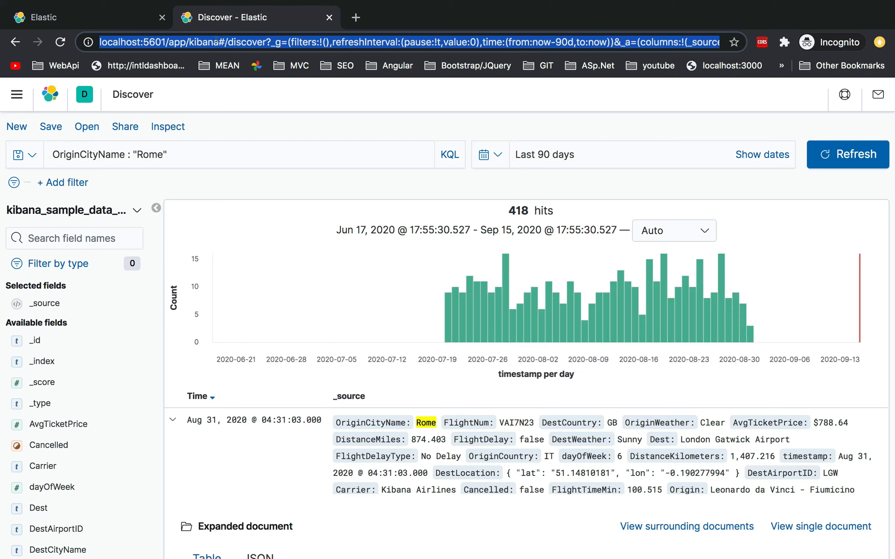
pyautogui.click(260, 104)
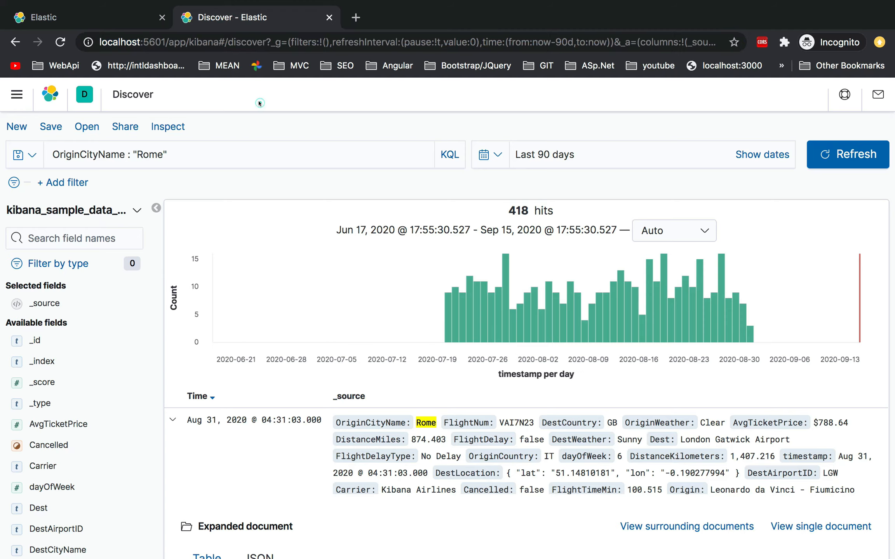
# Step: Open localhost:5601 in a new browser tab and go to Stack Management
pyautogui.click(355, 23)
pyautogui.write('local')
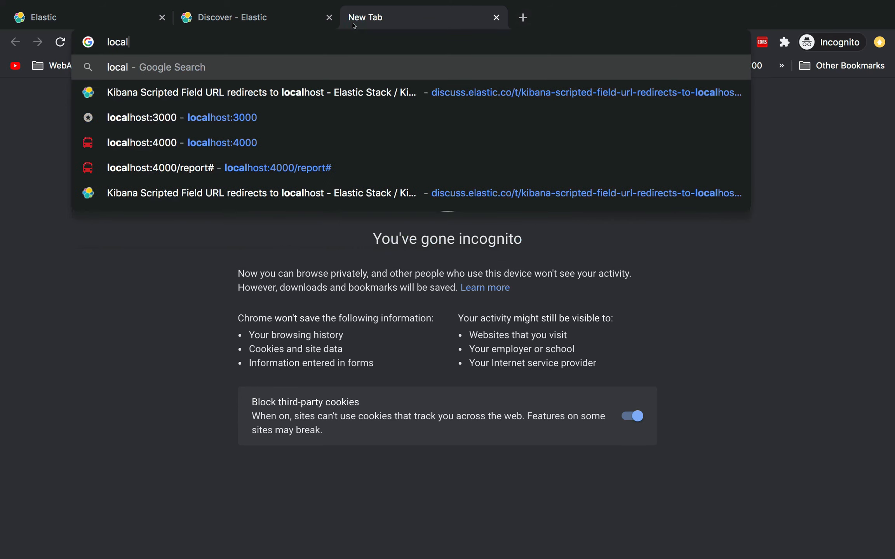
pyautogui.press('super+a')
pyautogui.click(496, 18)
pyautogui.click(353, 18)
pyautogui.write('l')
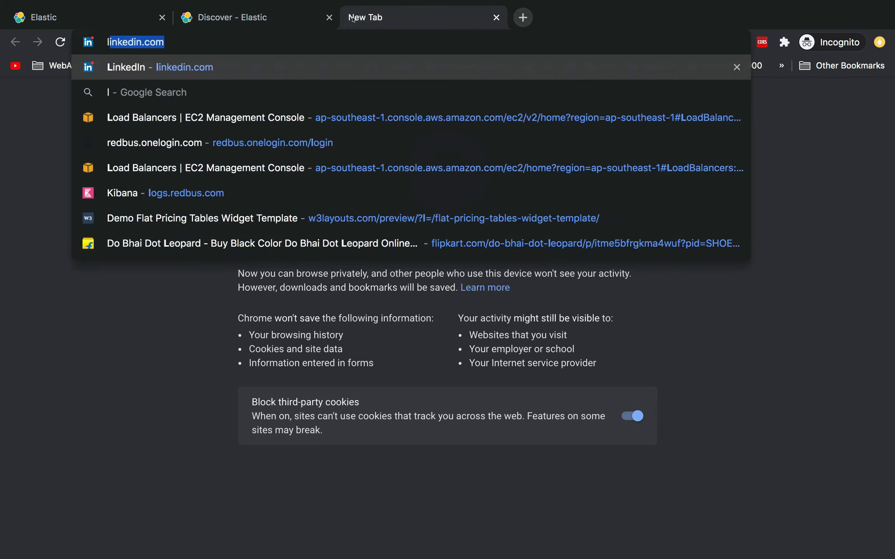
pyautogui.write('ocalhost:300')
pyautogui.press('BackSpace')
pyautogui.press('BackSpace')
pyautogui.press('BackSpace')
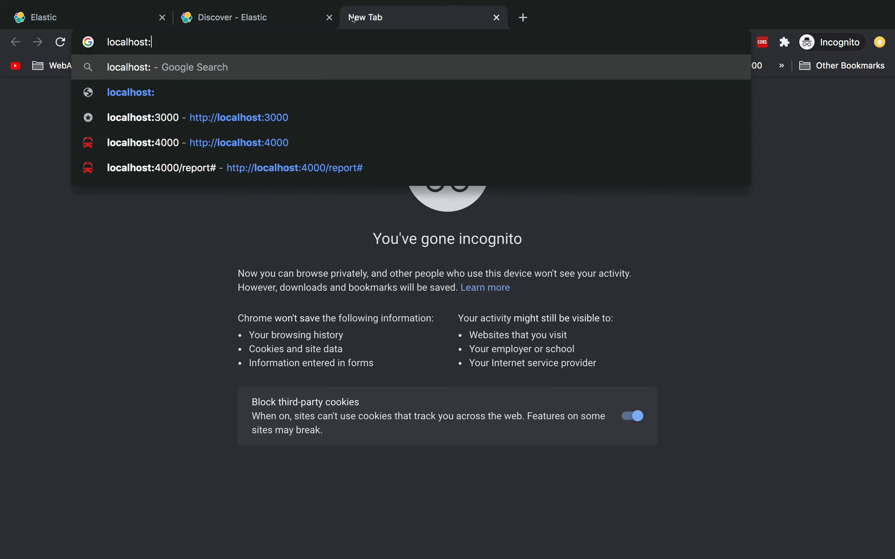
pyautogui.write('5601')
pyautogui.press('Return')
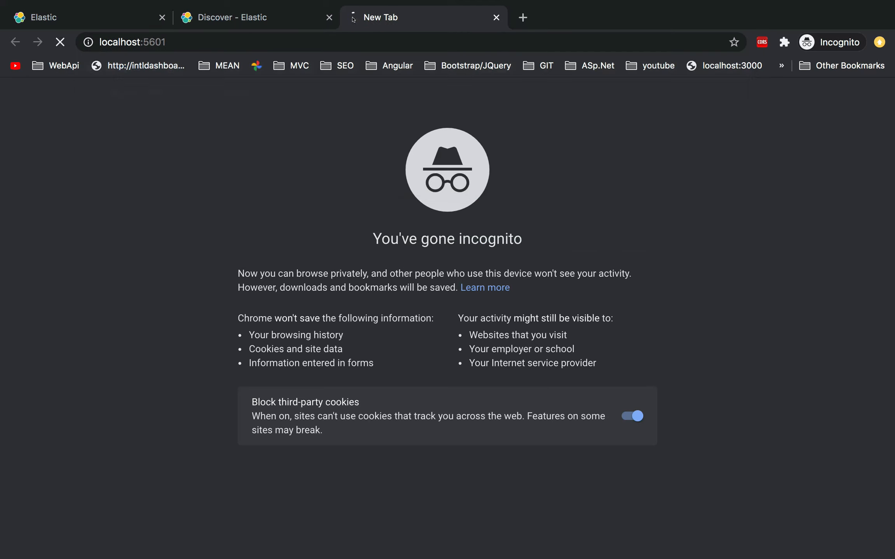
pyautogui.click(66, 514)
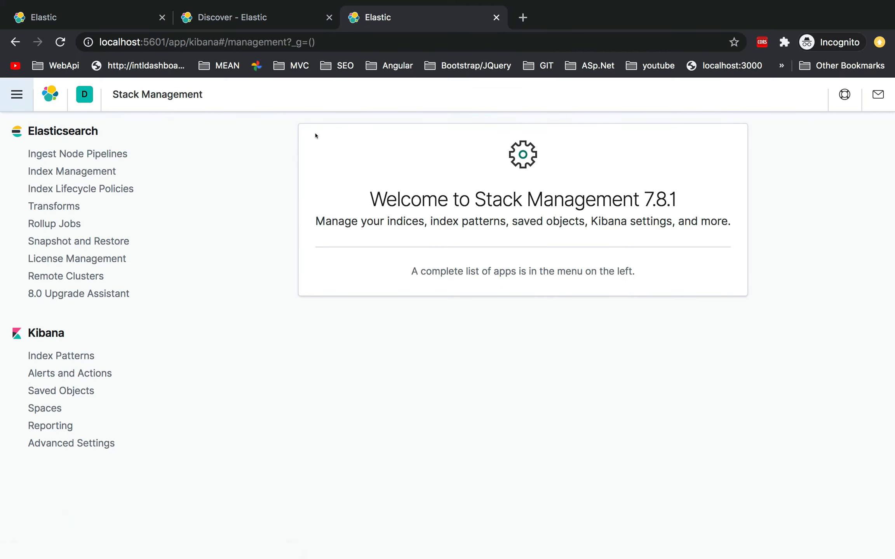
# Step: Open the kibana_sample_data_flights index pattern and filter its fields by "origin"
pyautogui.click(69, 356)
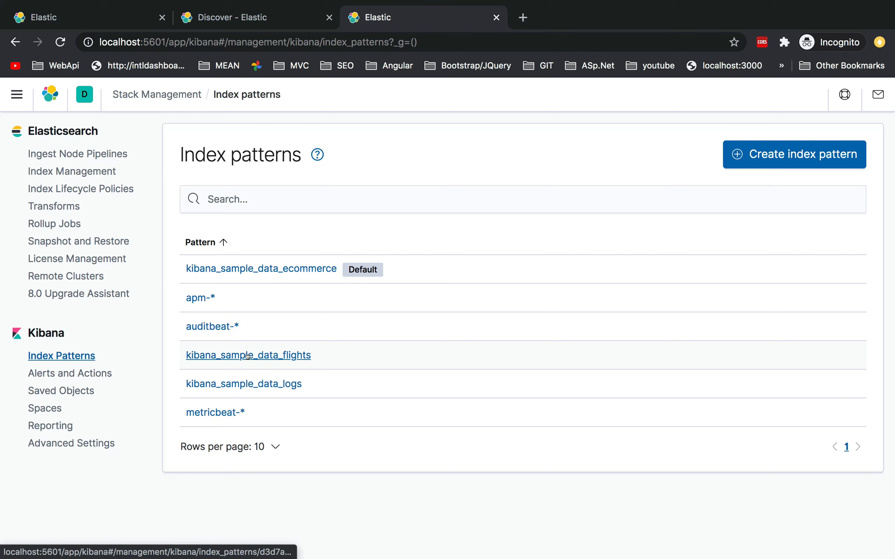
pyautogui.click(266, 354)
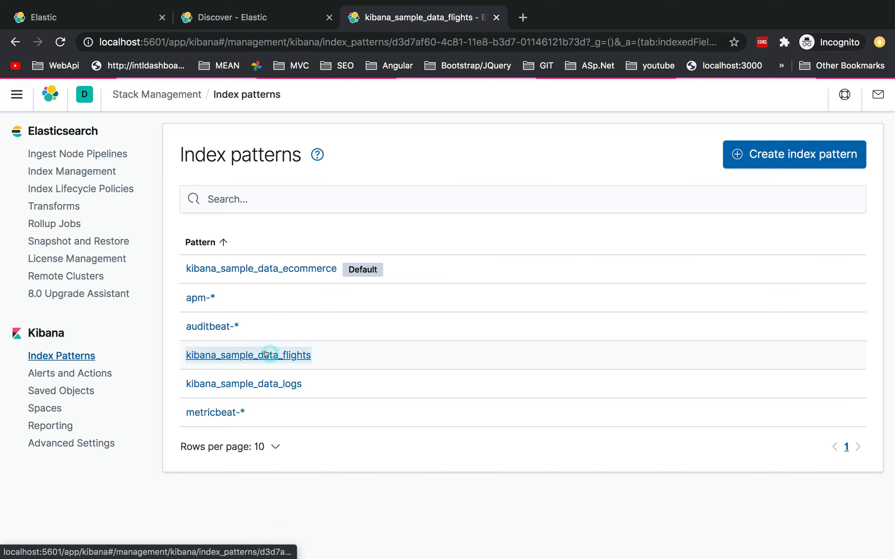
pyautogui.scroll(-3, 266, 353)
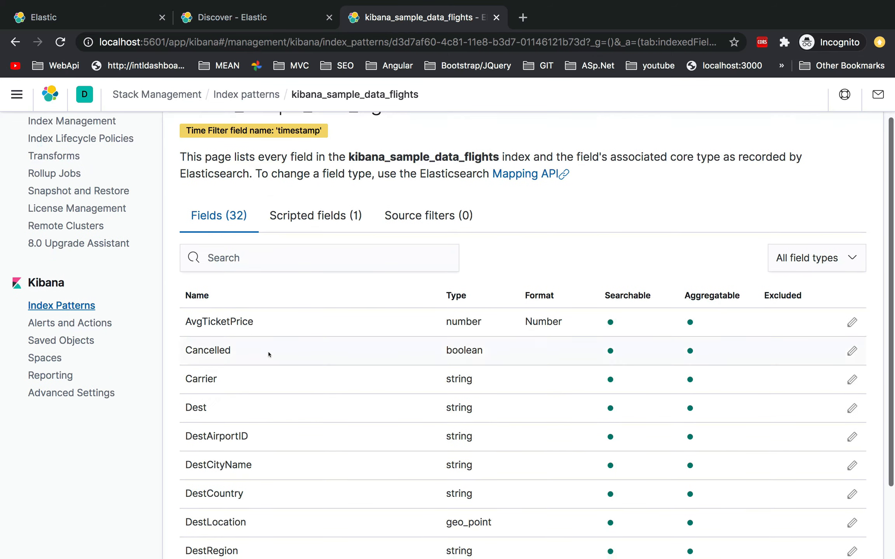
pyautogui.click(293, 249)
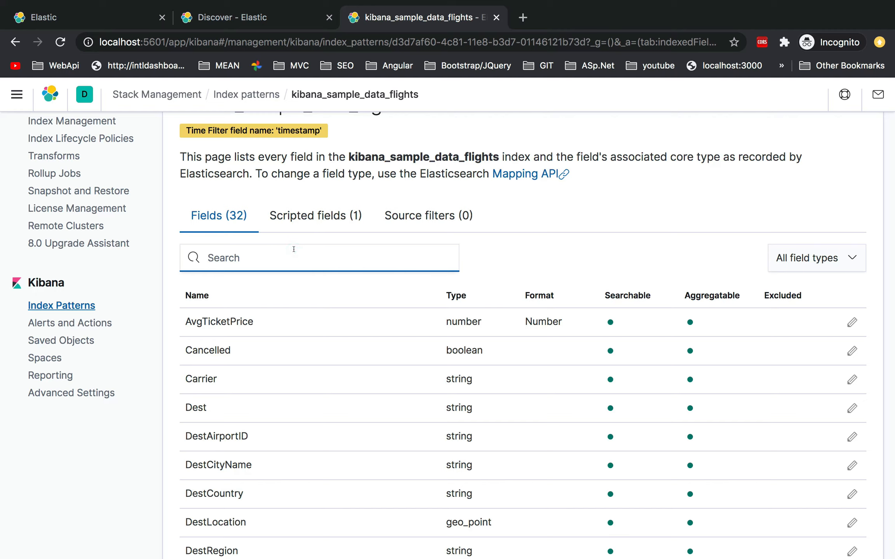
pyautogui.write('origin')
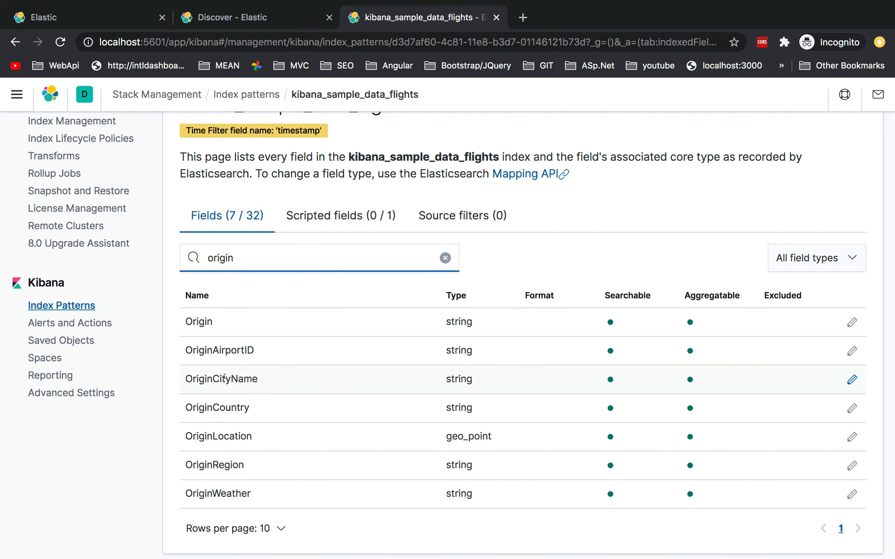
# Step: Copy the field name OriginCityName from the list and use it as the field search text
pyautogui.moveTo(225, 379)
pyautogui.mouseDown()
pyautogui.moveTo(268, 377)
pyautogui.moveTo(200, 374)
pyautogui.mouseUp()
pyautogui.doubleClick(200, 374)
pyautogui.press('super+c')
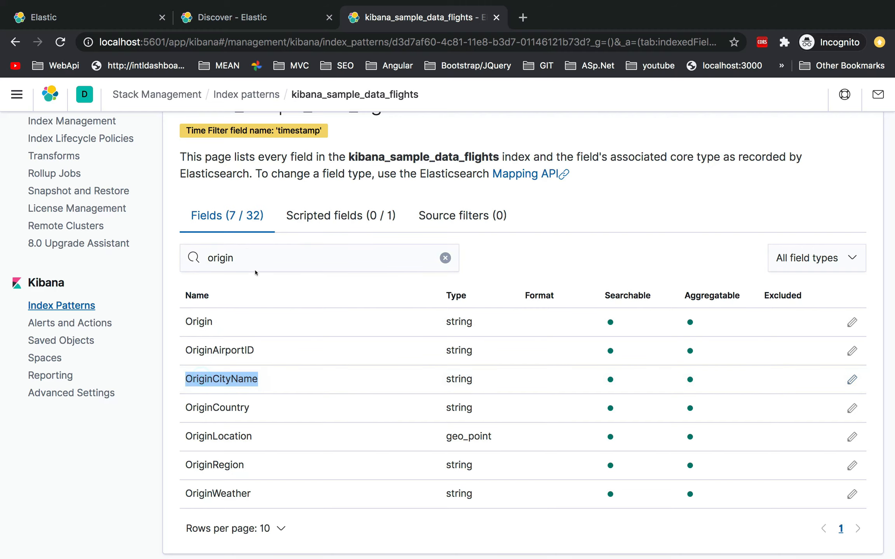
pyautogui.click(247, 257)
pyautogui.press('super+a')
pyautogui.press('super+v')
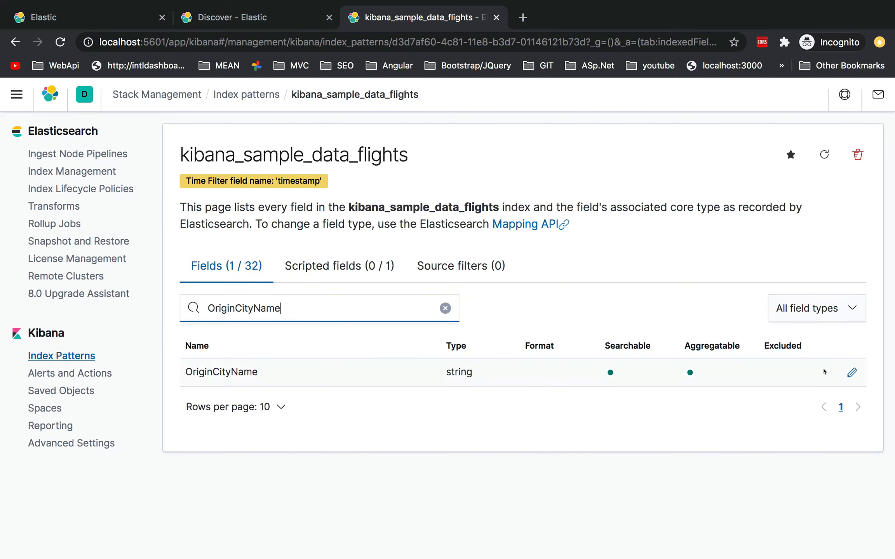
# Step: Open the OriginCityName field for editing, set its format to Url and review the URL type options
pyautogui.click(847, 372)
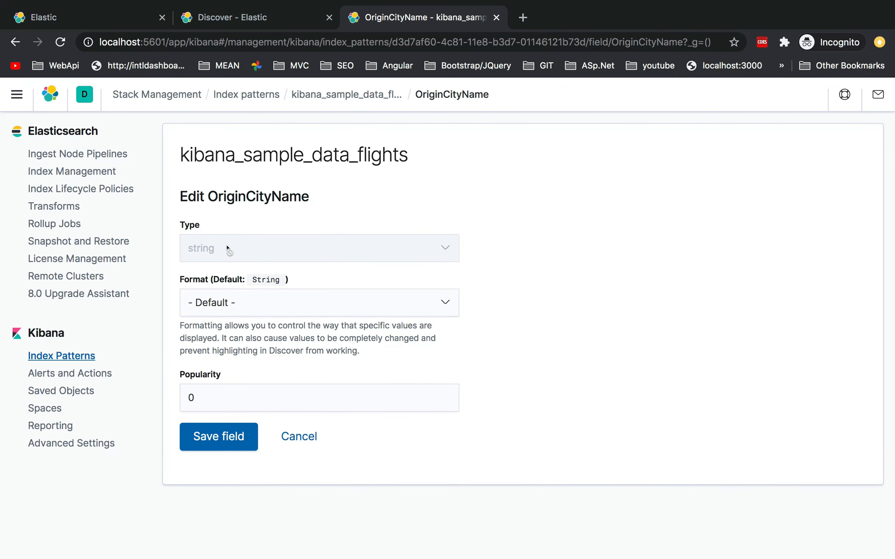
pyautogui.click(282, 302)
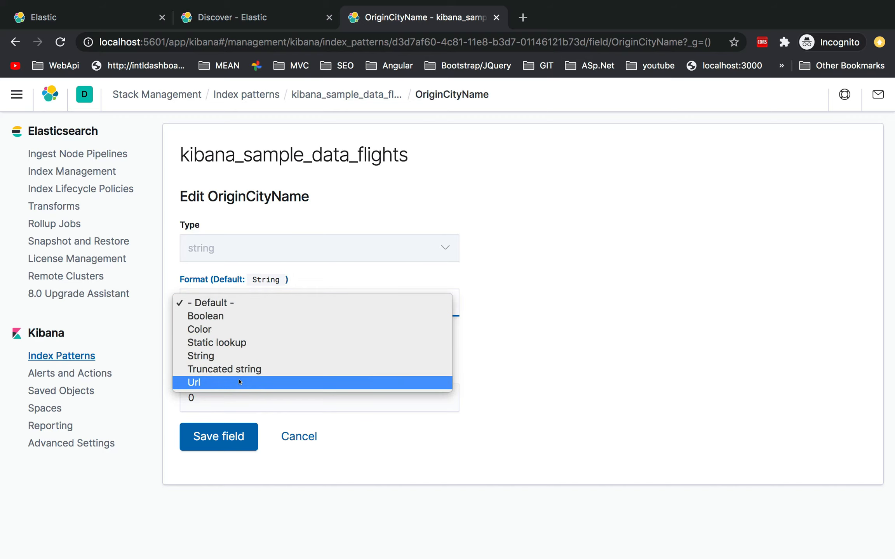
pyautogui.click(488, 261)
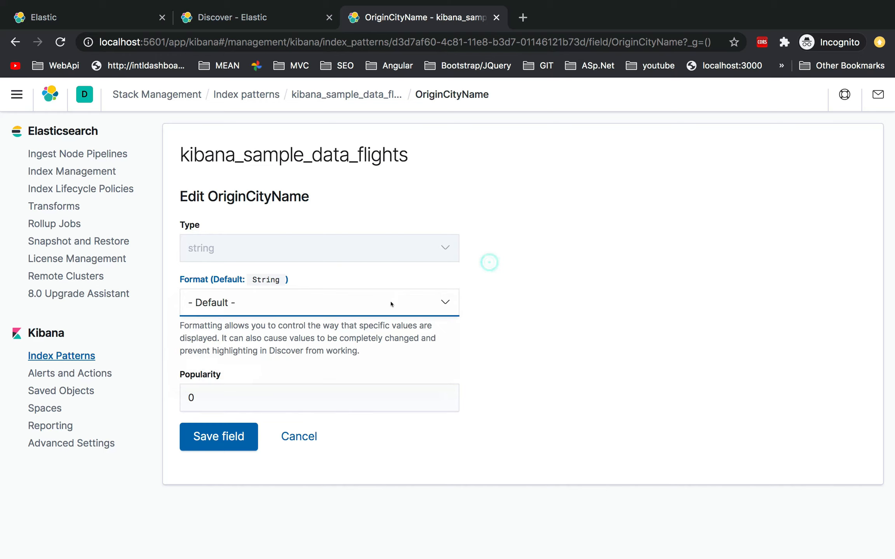
pyautogui.click(391, 304)
pyautogui.click(319, 381)
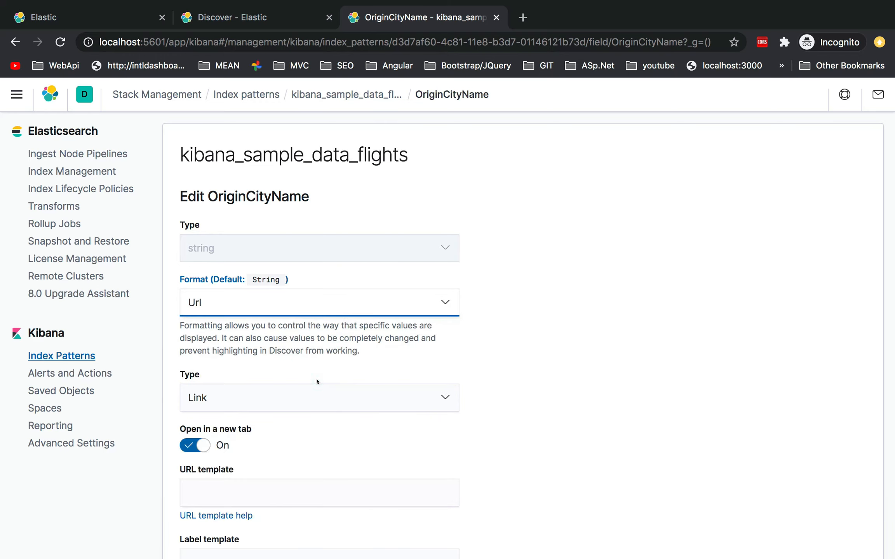
pyautogui.scroll(-3, 292, 432)
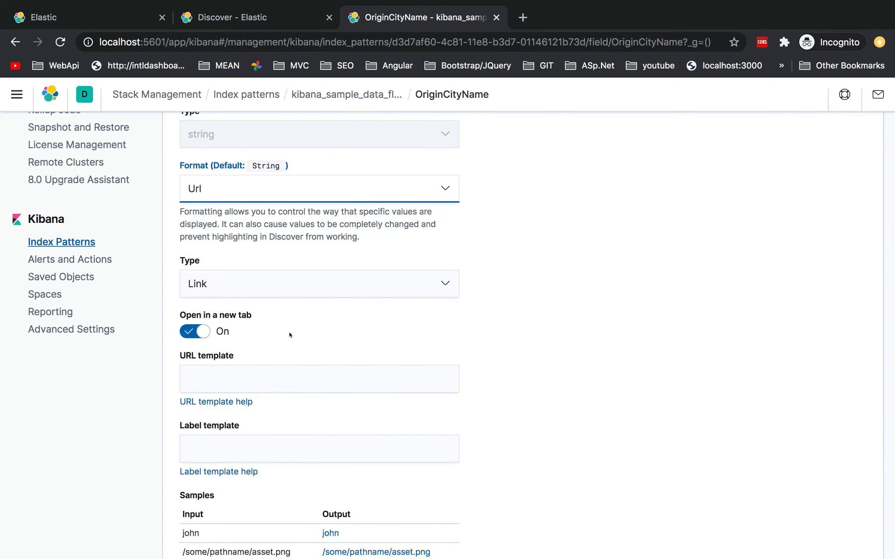
pyautogui.scroll(-1, 289, 334)
pyautogui.click(287, 259)
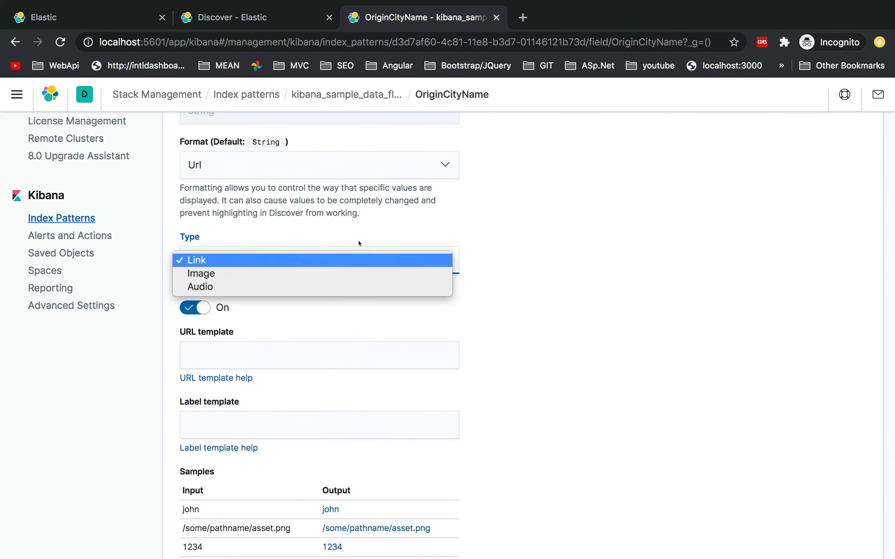
pyautogui.click(459, 232)
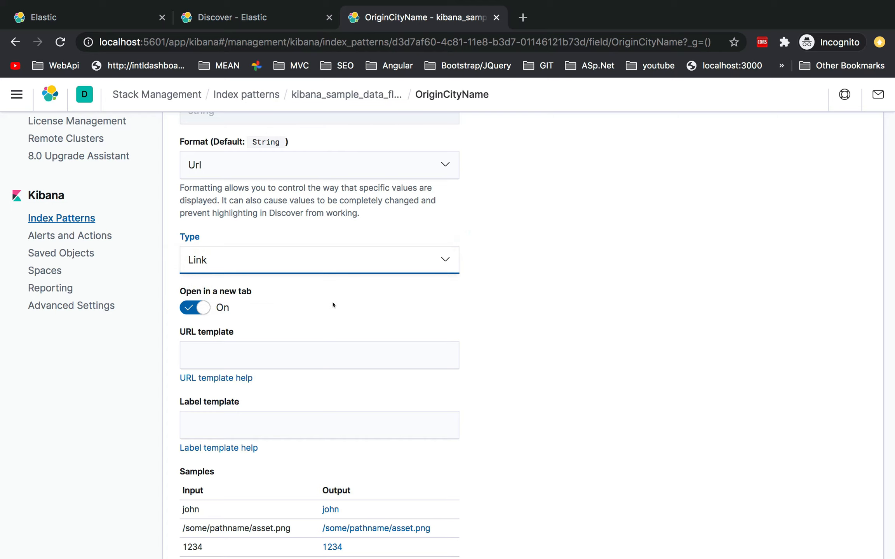
pyautogui.scroll(-3, 333, 305)
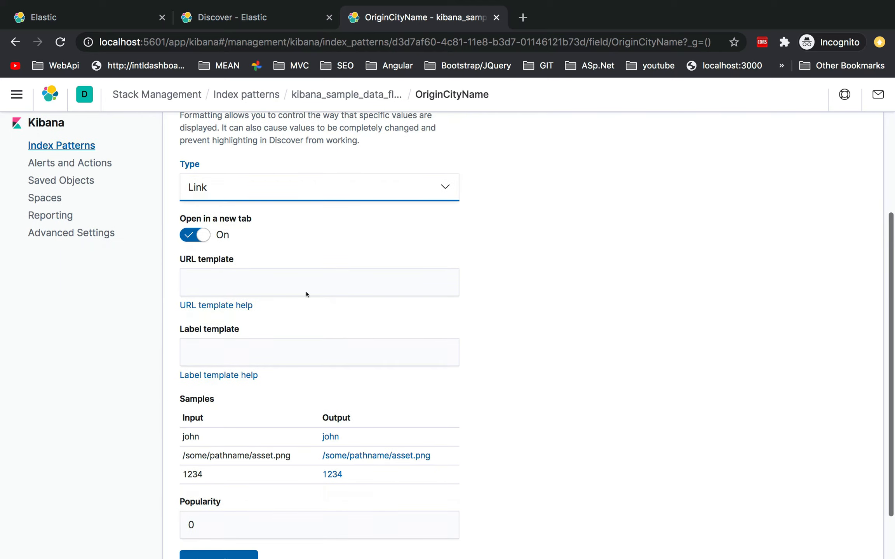
# Step: Copy the address of the Discover page filtered on Rome and paste it as the OriginCityName field's URL template
pyautogui.click(305, 292)
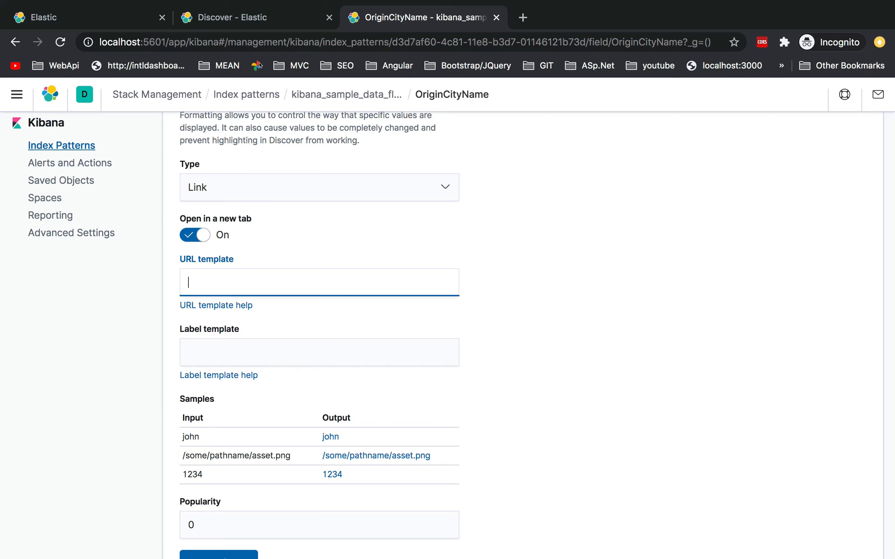
pyautogui.click(256, 19)
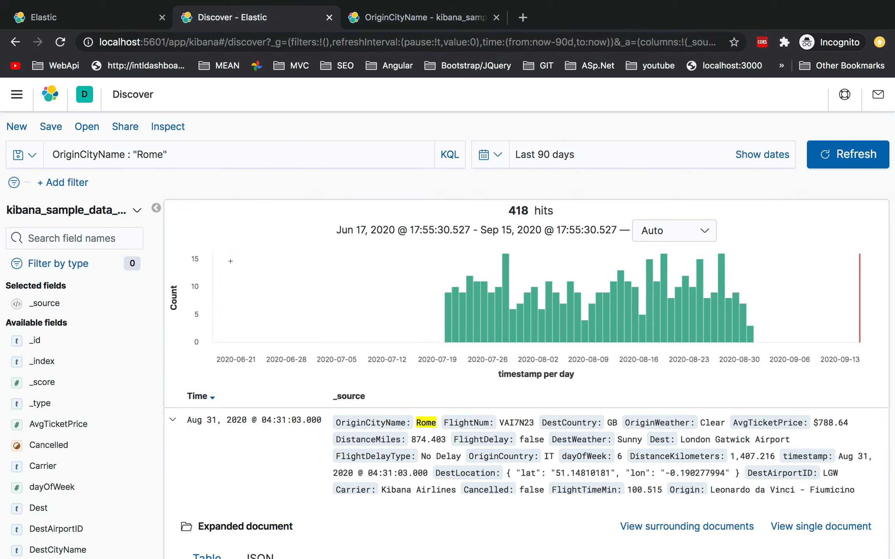
pyautogui.tripleClick(183, 155)
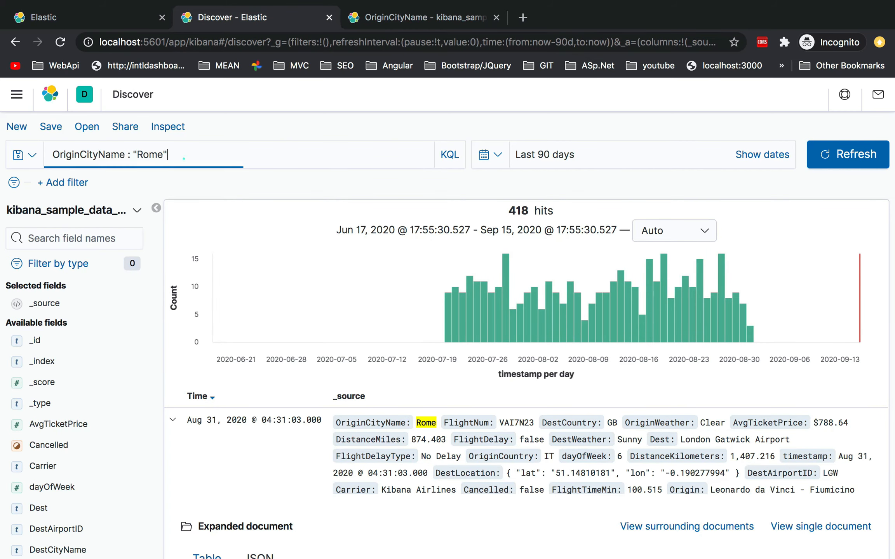
pyautogui.click(216, 50)
pyautogui.click(382, 18)
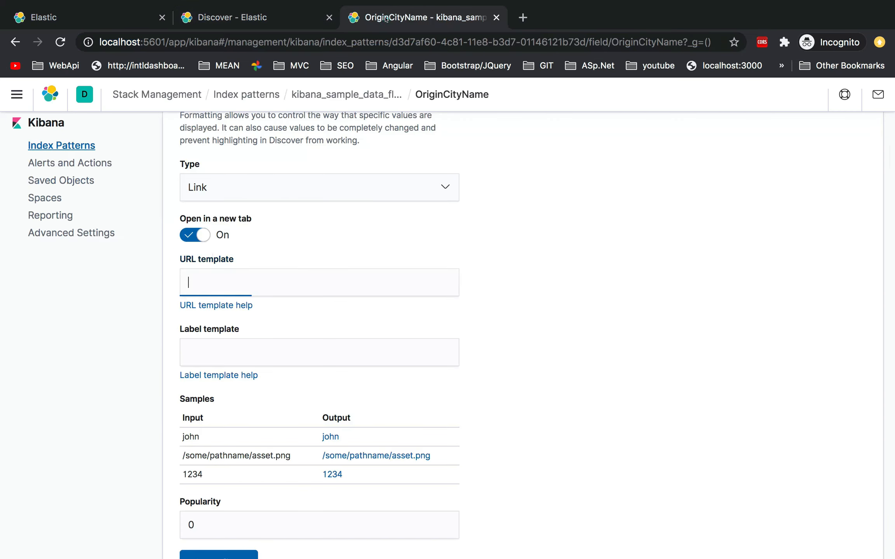
pyautogui.click(255, 293)
pyautogui.press('super+v')
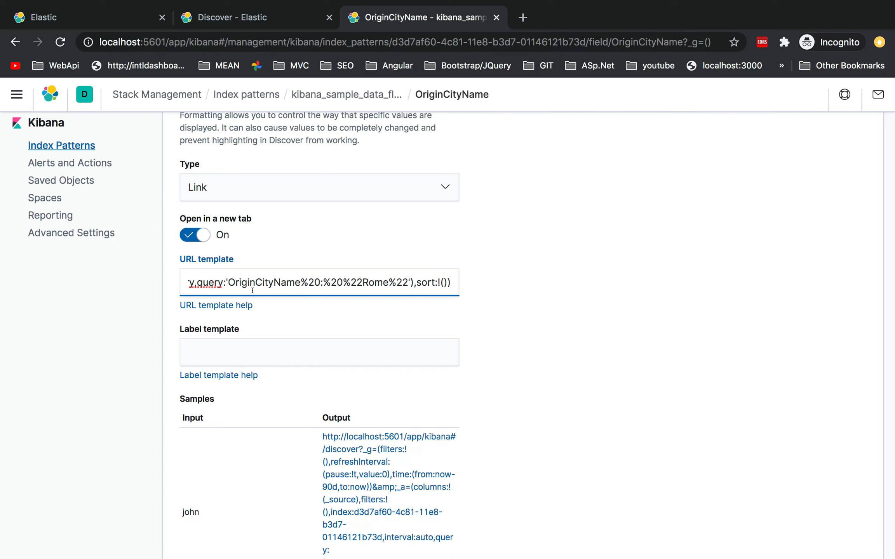
# Step: Replace the encoded Rome value after OriginCityName%20: in the URL template with {{value}}
pyautogui.moveTo(227, 279); pyautogui.dragTo(239, 278)
pyautogui.click(307, 282)
pyautogui.moveTo(324, 280); pyautogui.dragTo(404, 280)
pyautogui.press('BackSpace')
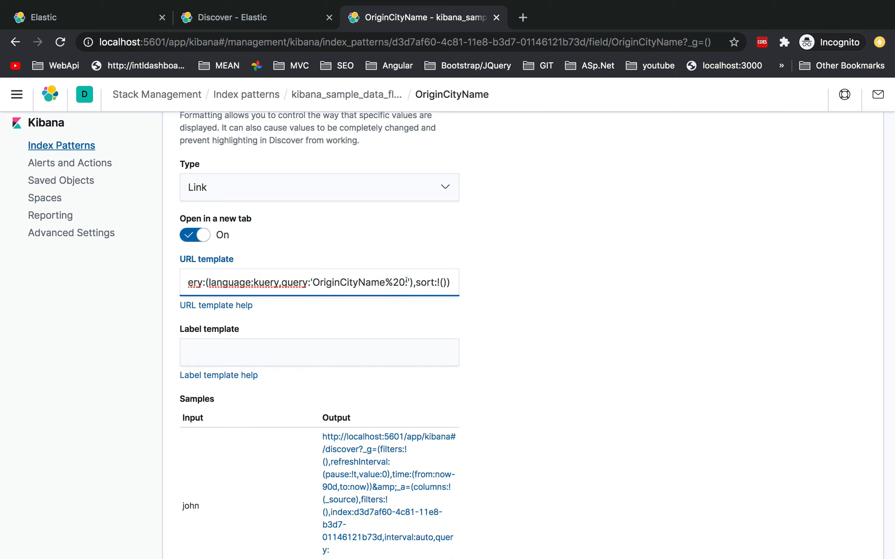
pyautogui.write('{}')
pyautogui.write('{}')
pyautogui.press('Left')
pyautogui.write('value')
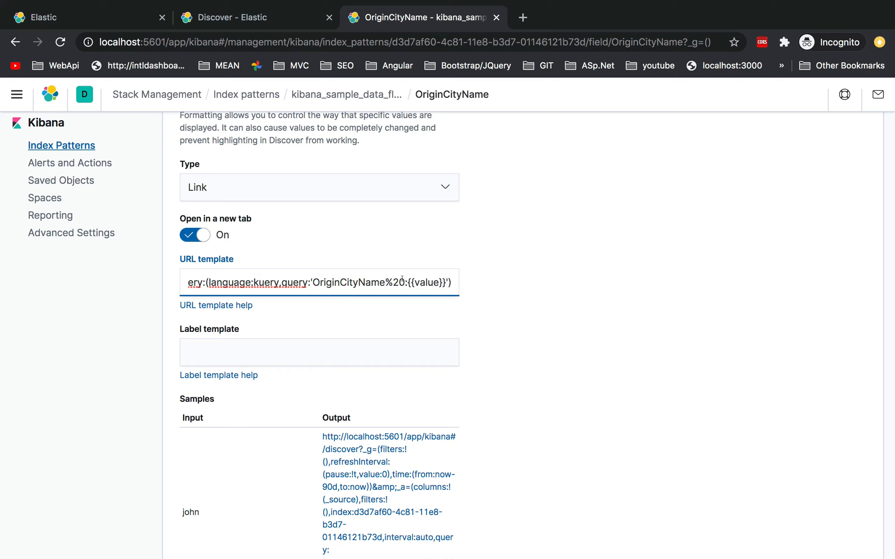
# Step: Set the label template to {{value}}
pyautogui.click(303, 350)
pyautogui.write('{}')
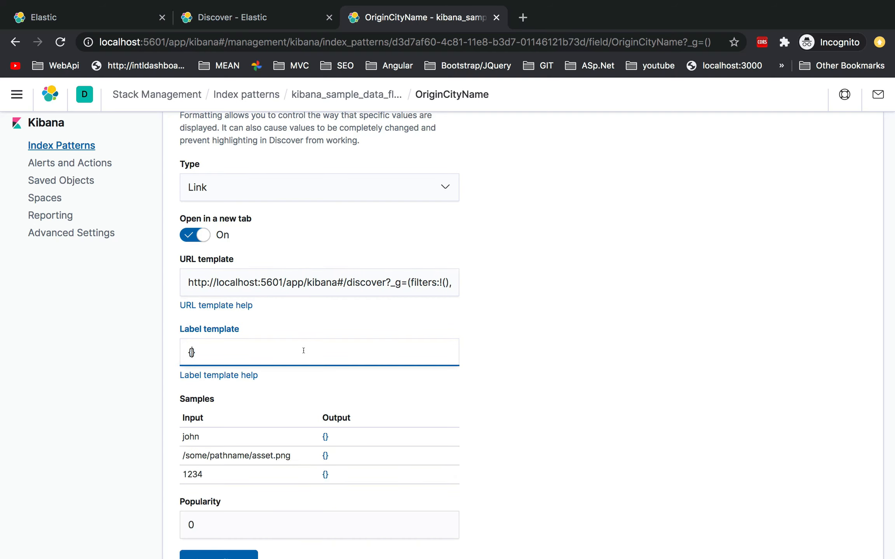
pyautogui.write('{}')
pyautogui.press('Left')
pyautogui.write('value')
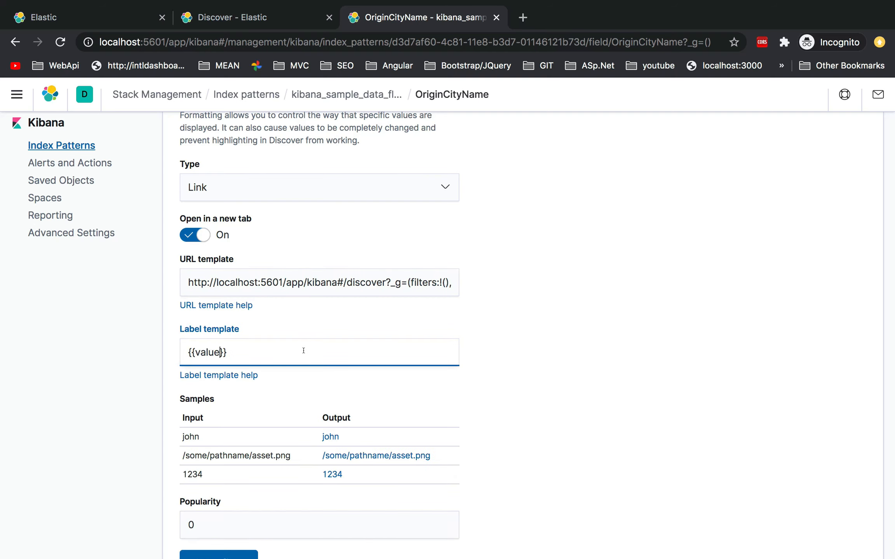
# Step: Check the option for opening links in a new tab and save the OriginCityName field
pyautogui.scroll(-2, 378, 354)
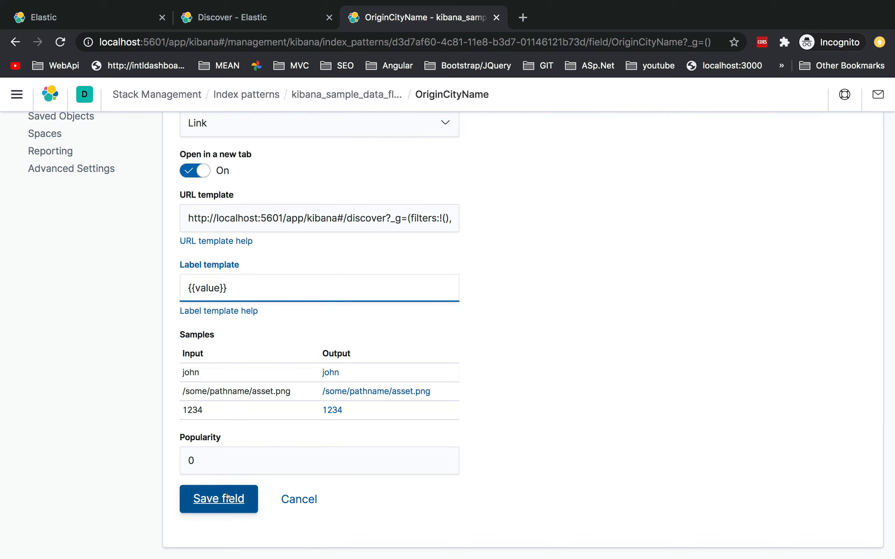
pyautogui.scroll(1, 228, 496)
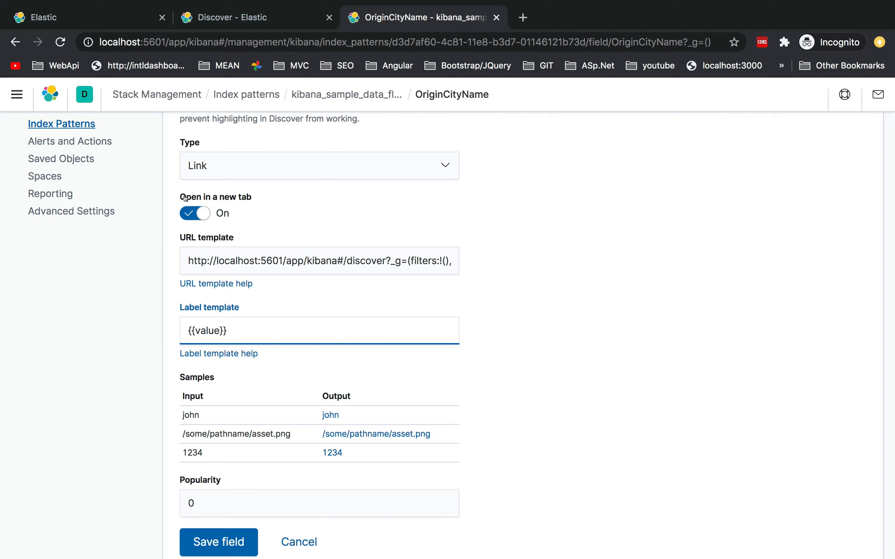
pyautogui.moveTo(181, 198); pyautogui.dragTo(252, 191)
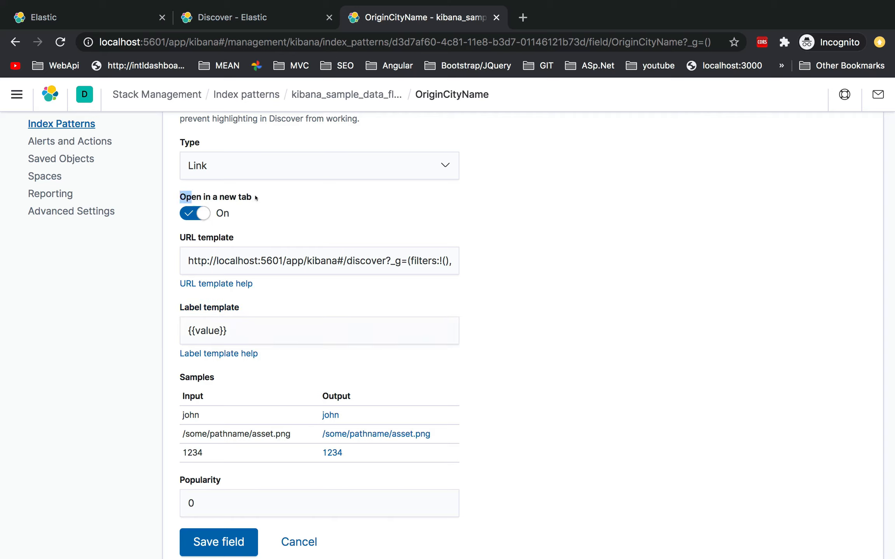
pyautogui.click(255, 197)
pyautogui.scroll(-2, 261, 350)
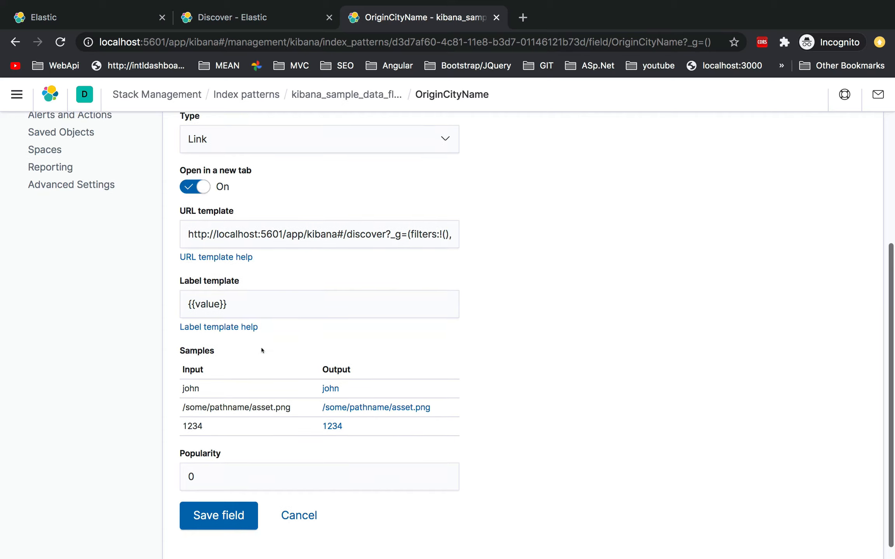
pyautogui.click(227, 499)
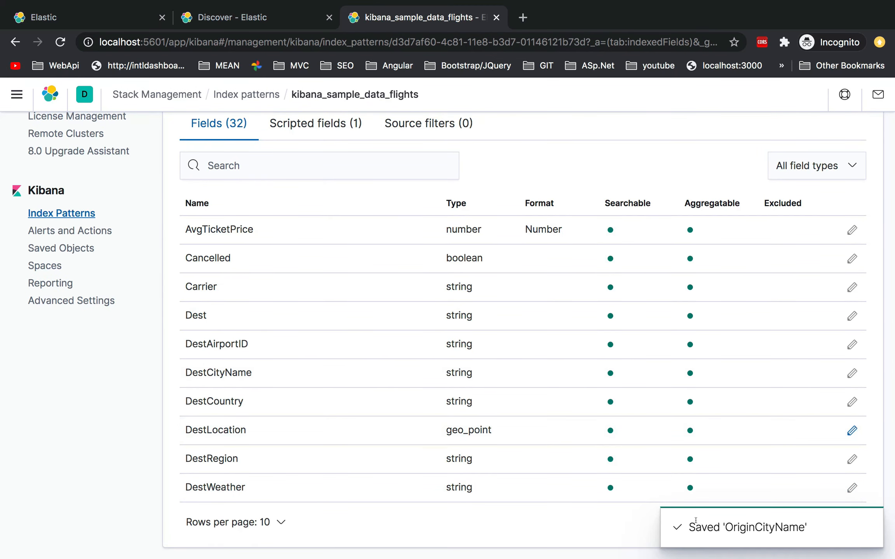
# Step: Return to the data table visualization of origin cities and reload its page
pyautogui.scroll(1, 340, 277)
pyautogui.scroll(3, 340, 277)
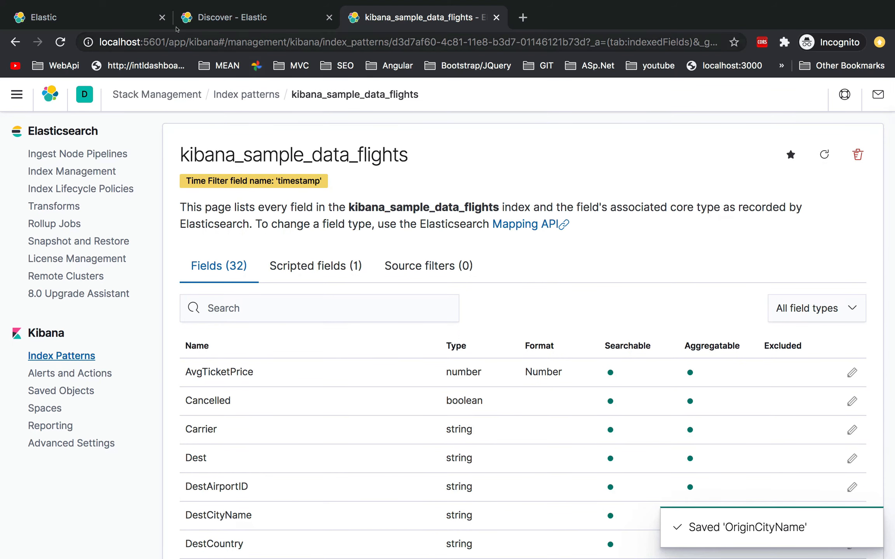
pyautogui.click(119, 18)
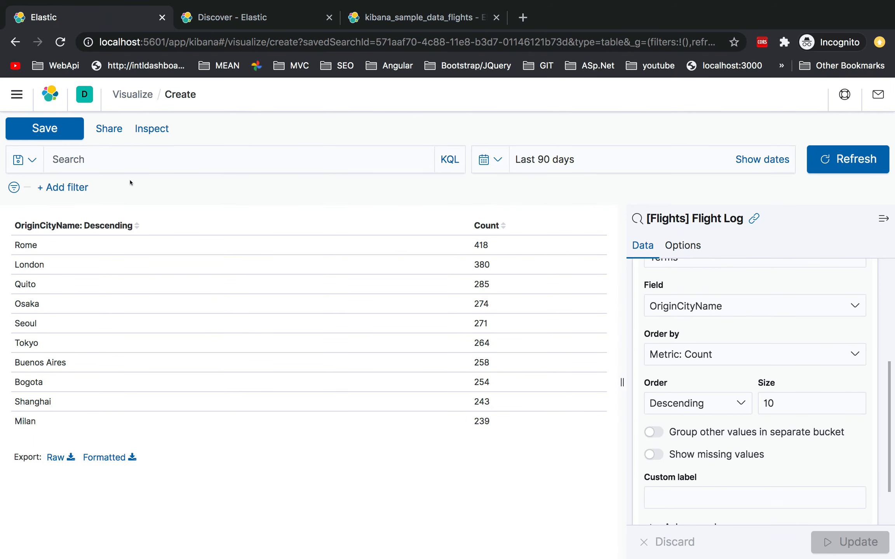
pyautogui.press('super+r')
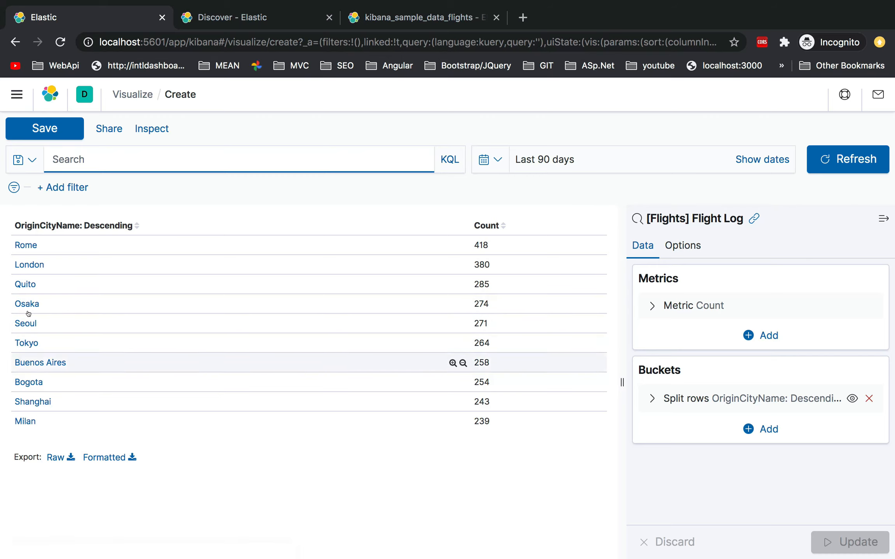
# Step: Follow the Rome link in the data table and check the query and results in Discover
pyautogui.click(26, 245)
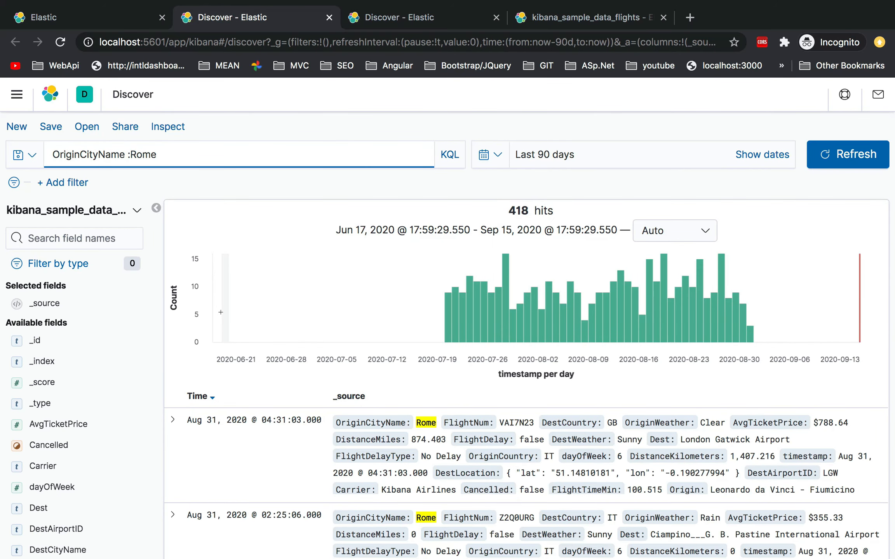
pyautogui.tripleClick(181, 157)
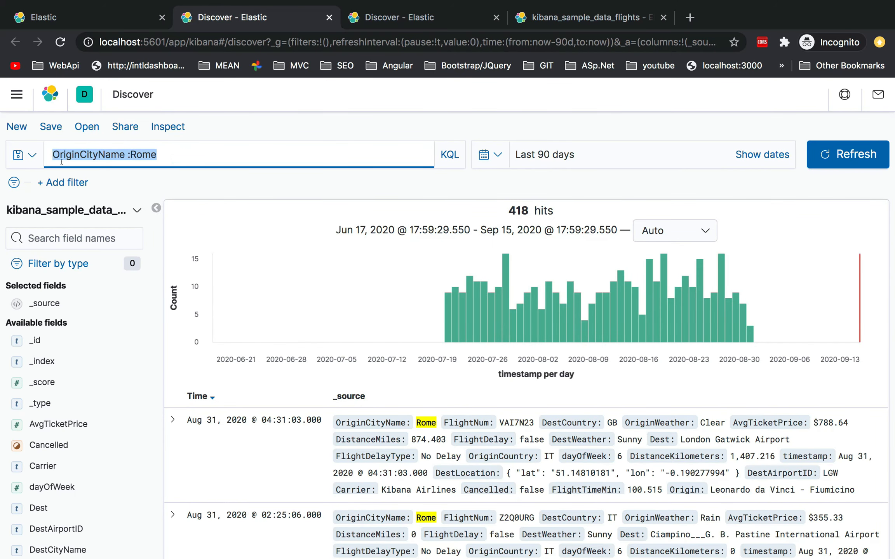
pyautogui.scroll(-10, 255, 452)
pyautogui.scroll(10, 255, 451)
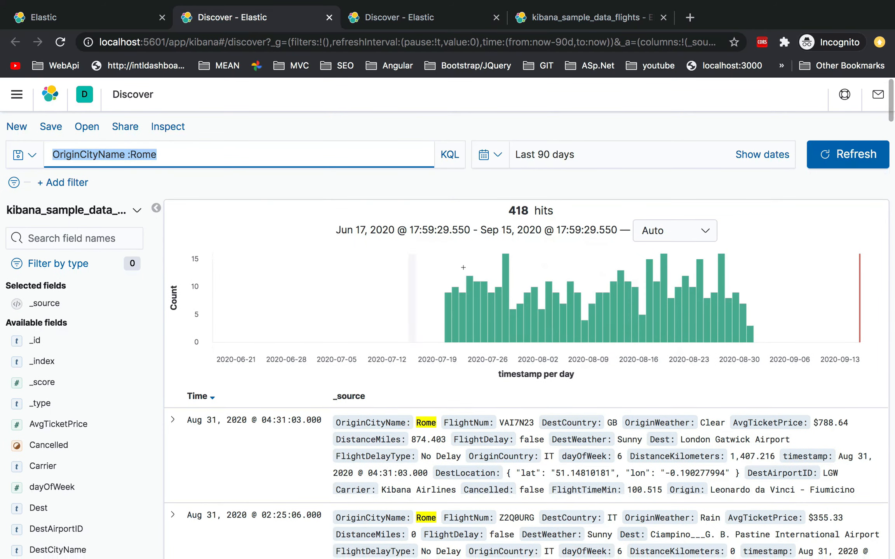
# Step: Close both Discover tabs and the index pattern tab, keeping only the data table visualization open
pyautogui.click(324, 17)
pyautogui.click(325, 17)
pyautogui.click(325, 17)
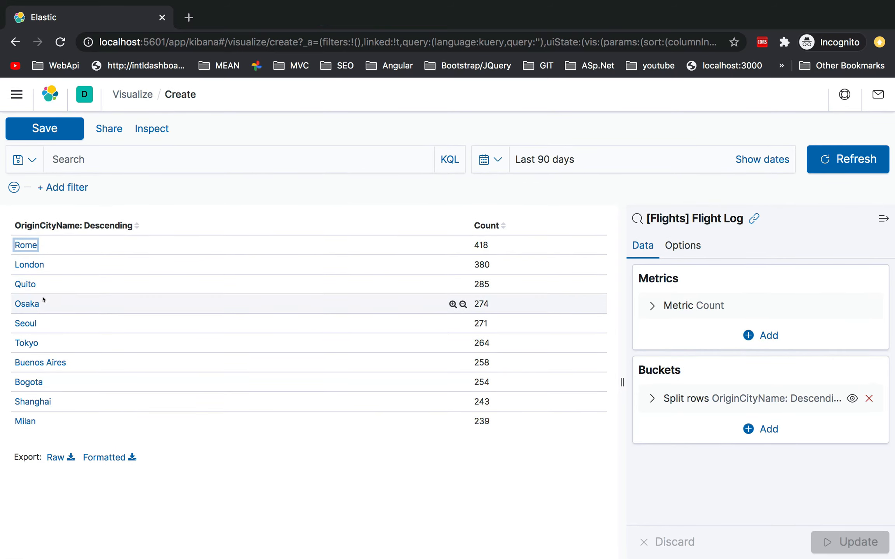
# Step: Follow the Tokyo link in the data table and check the query it passes to Discover
pyautogui.click(26, 342)
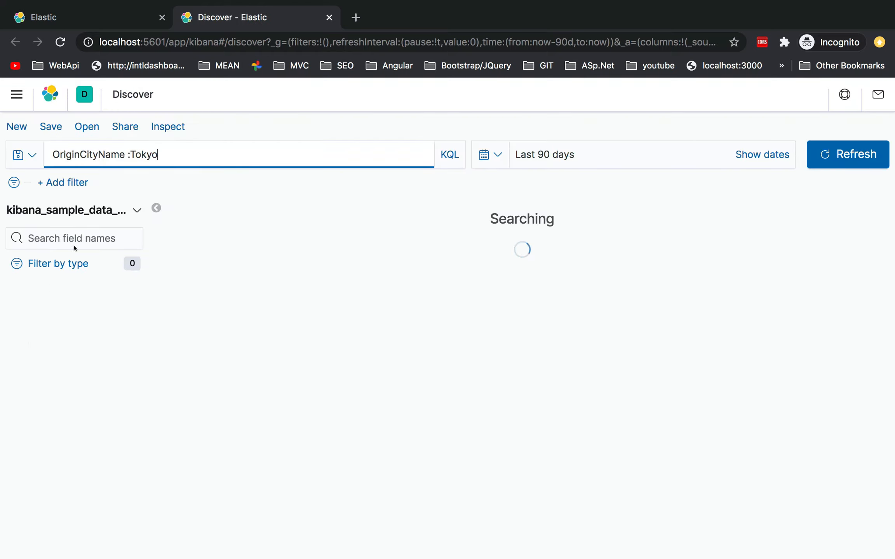
pyautogui.moveTo(159, 154); pyautogui.dragTo(54, 154)
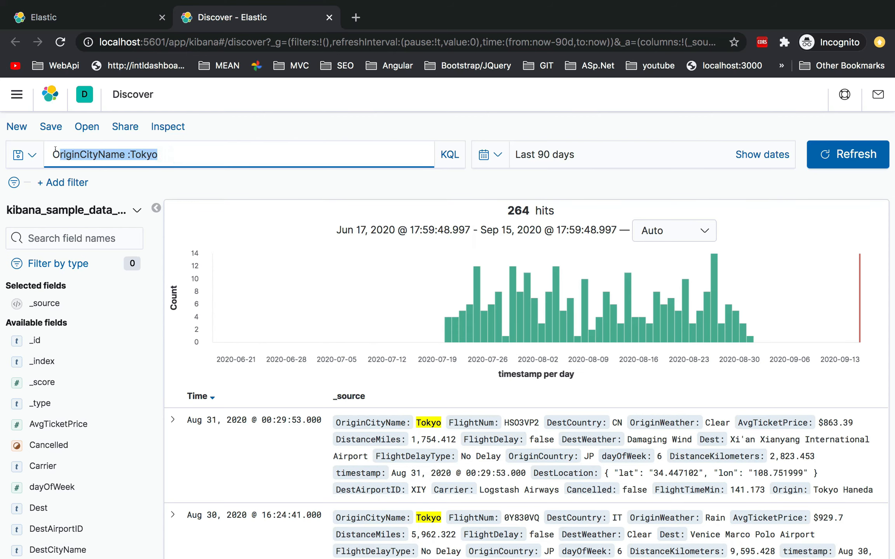
pyautogui.click(495, 485)
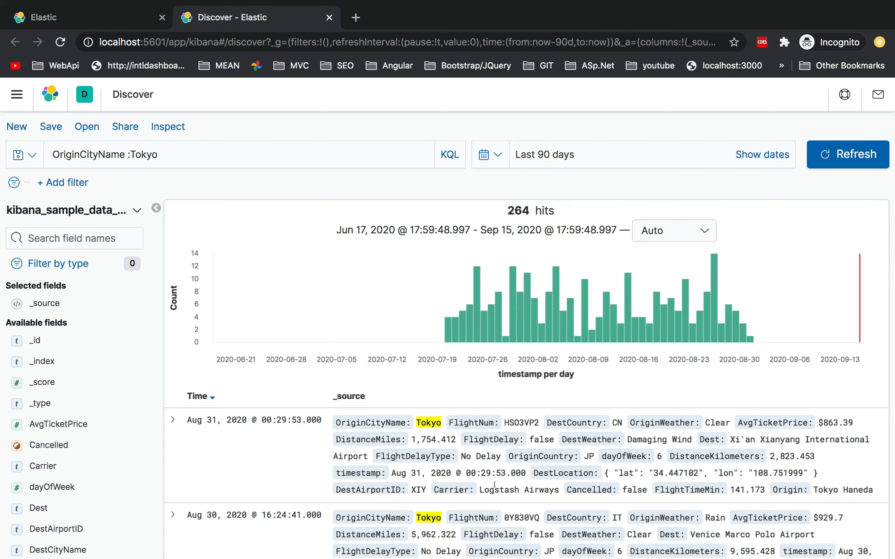
# Step: Expand the first Tokyo flight document and review its field values
pyautogui.scroll(-3, 323, 486)
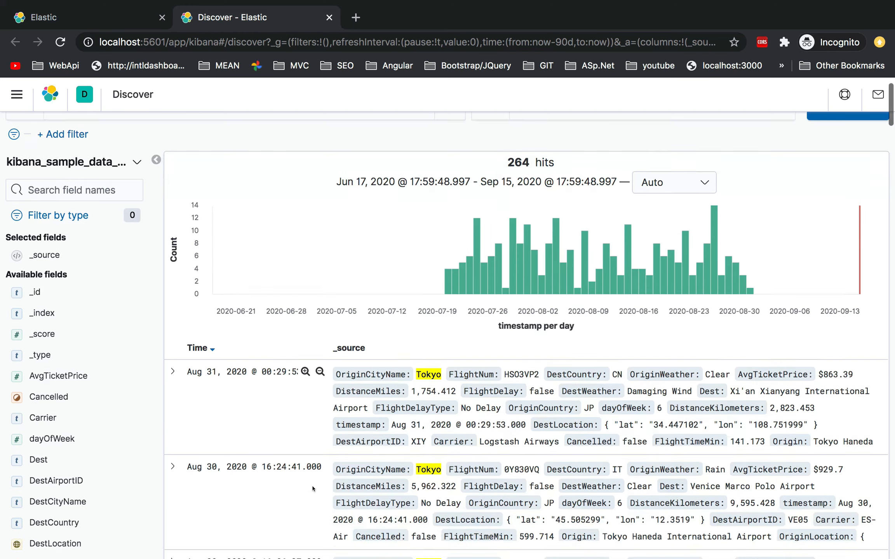
pyautogui.click(173, 420)
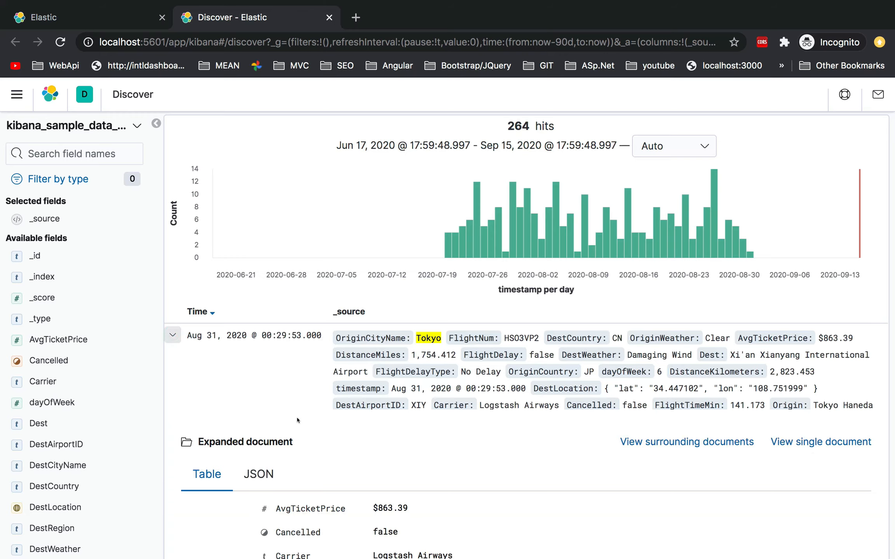
pyautogui.scroll(-5, 297, 420)
pyautogui.scroll(-1, 297, 420)
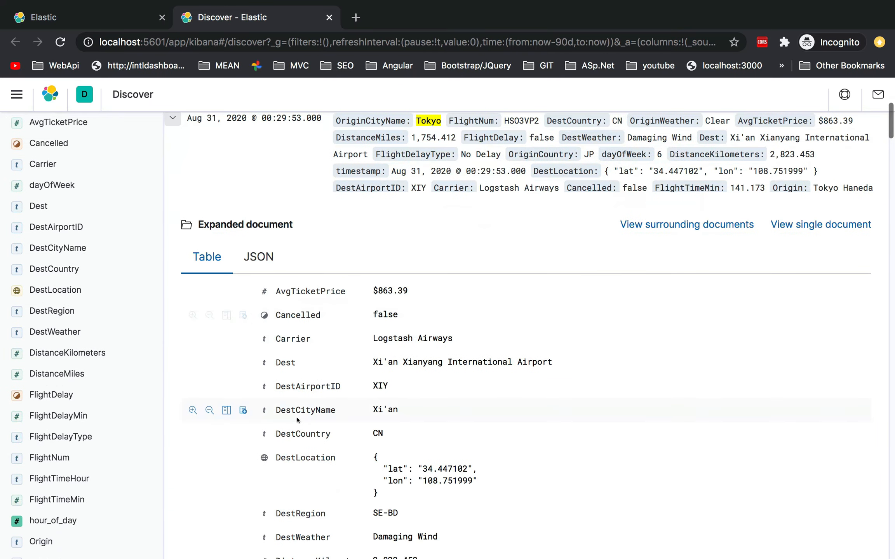